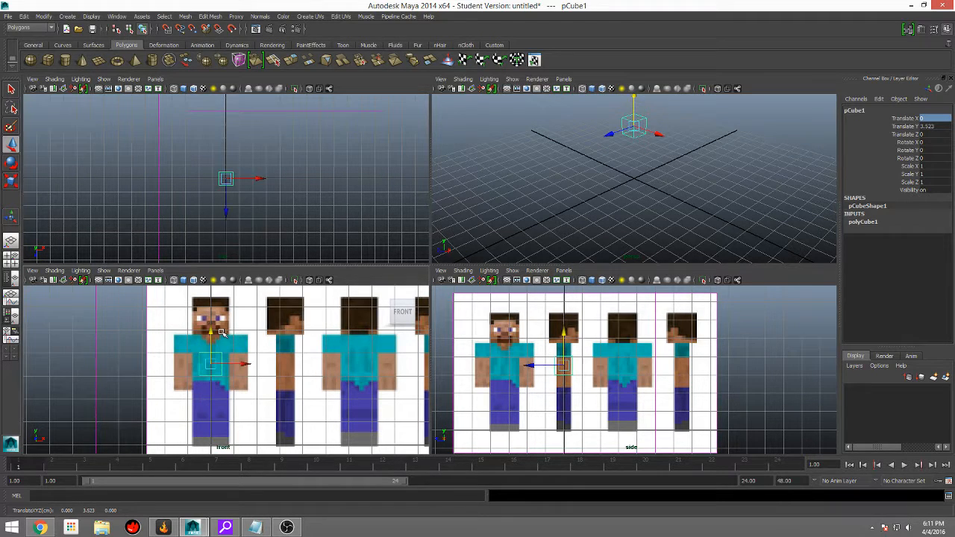
Step: Move the cube up over the character's upper torso in the front view, to about Translate Y 4.292
key("q")
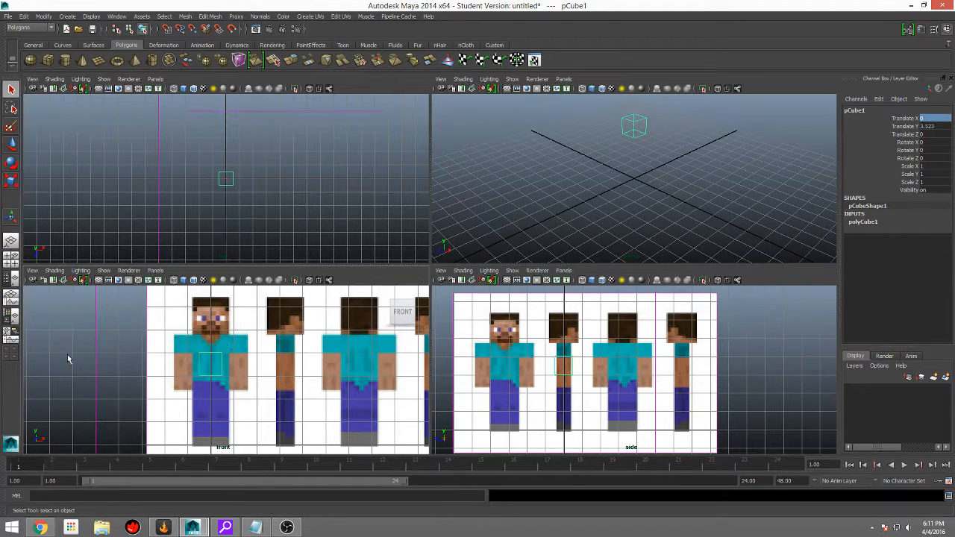
key("w")
left_click_drag(210, 338, 216, 316)
scroll(217, 316, "up", 2)
scroll(218, 319, "down", 2)
scroll(220, 323, "up", 2)
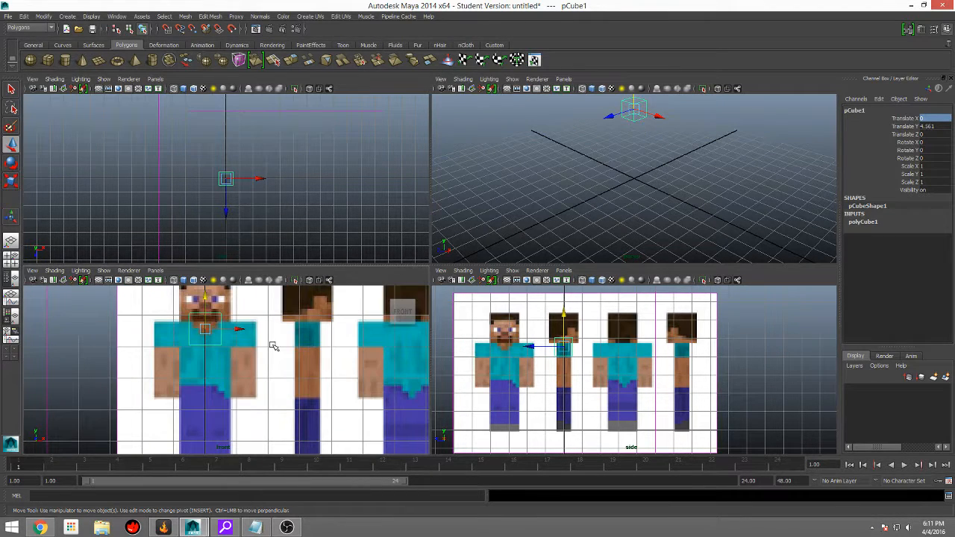
scroll(270, 373, "down", 2)
scroll(232, 344, "up", 3)
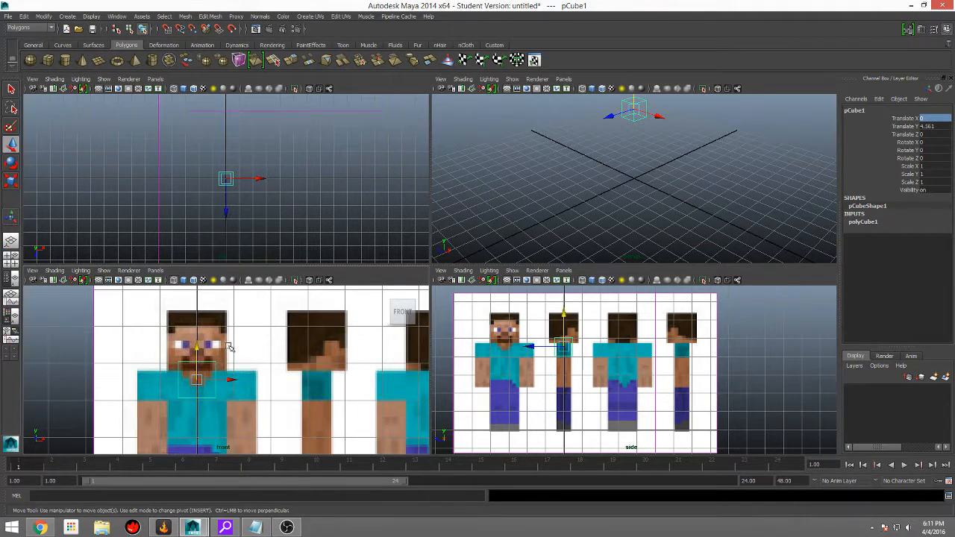
left_click_drag(198, 346, 198, 355)
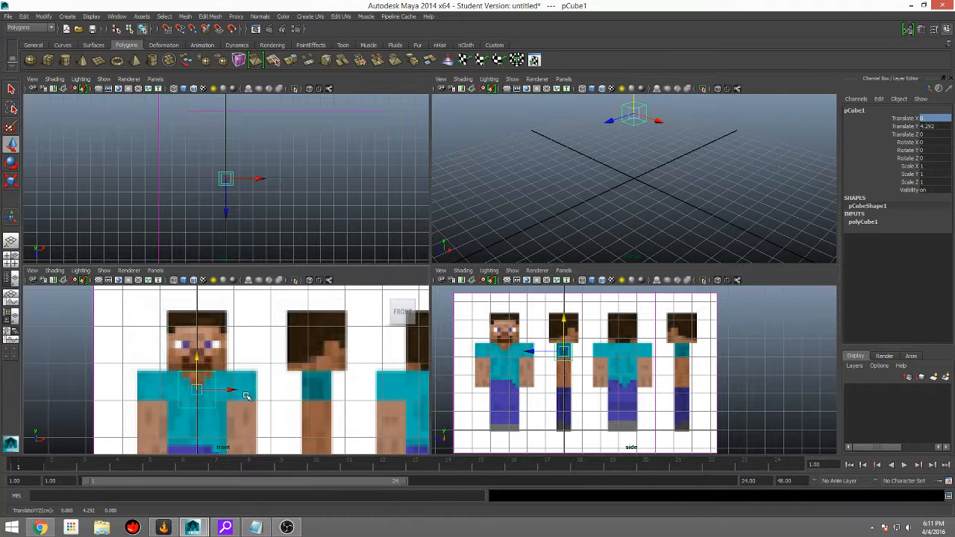
Step: Turn on shaded display with X-Ray in the front view so the reference shows through the cube
key("5")
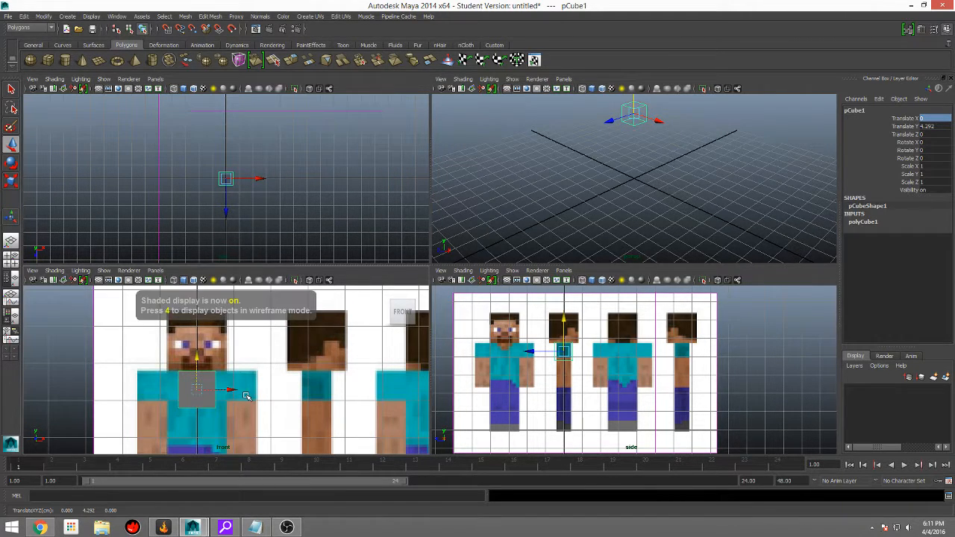
key("4")
key("5")
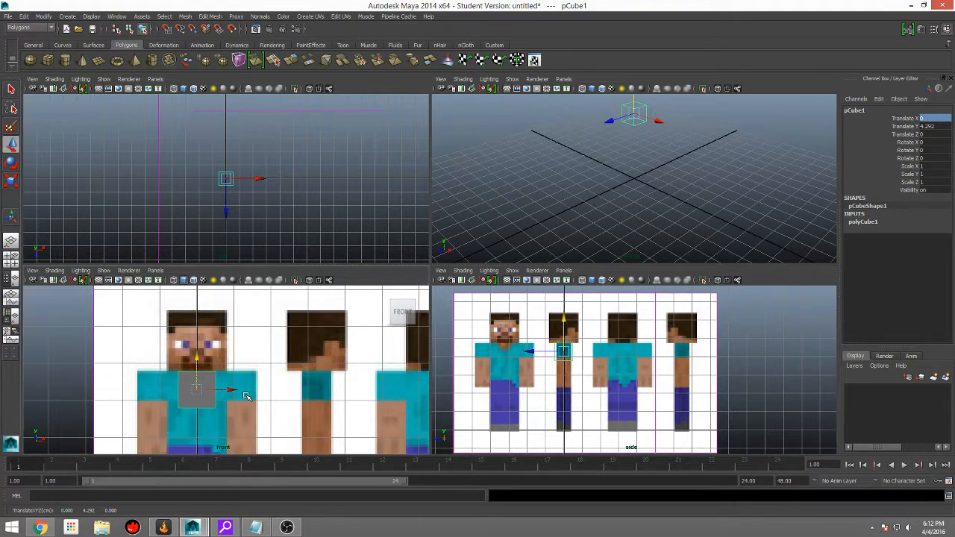
left_click(55, 270)
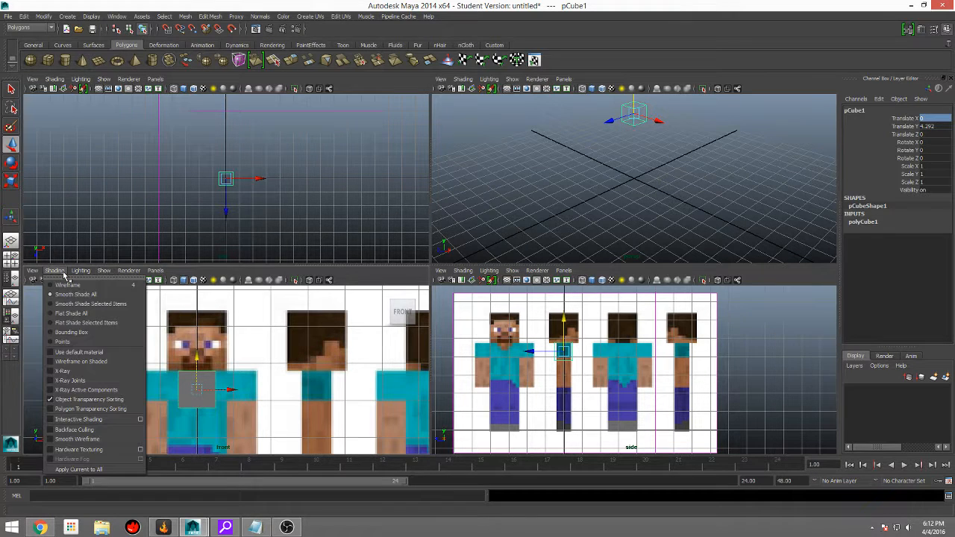
left_click(50, 371)
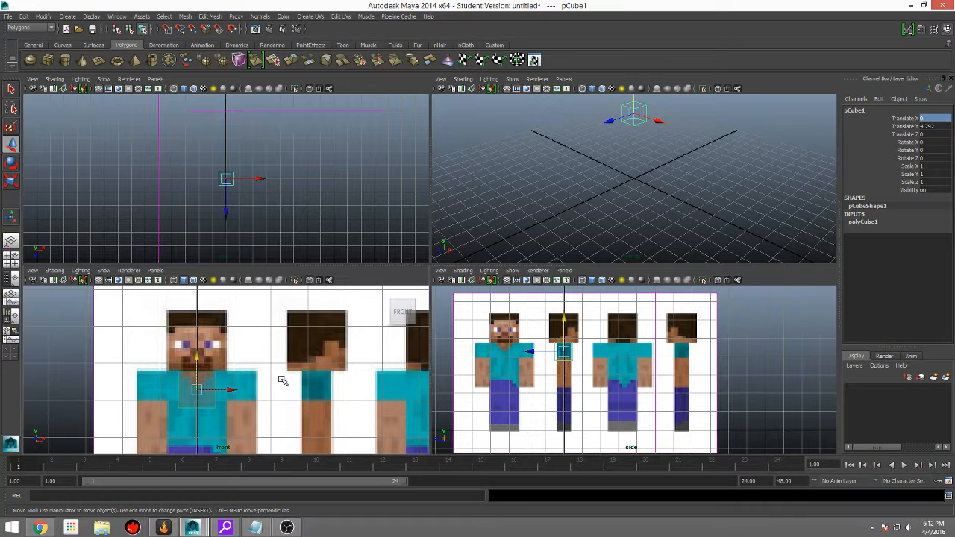
Step: Scale the cube's depth to match the side-view torso and its width to span both shoulders in the front view
scroll(242, 402, "down", 3)
scroll(586, 337, "up", 4)
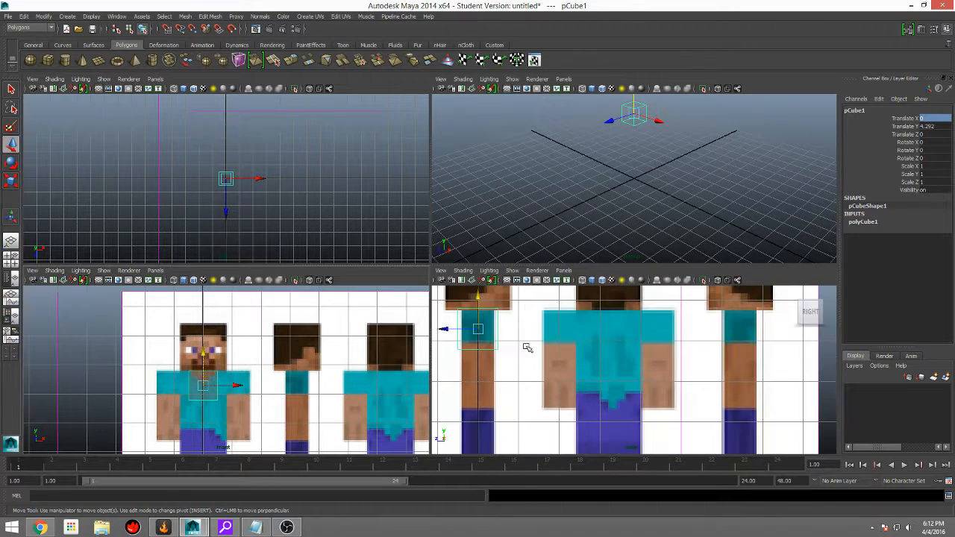
key("r")
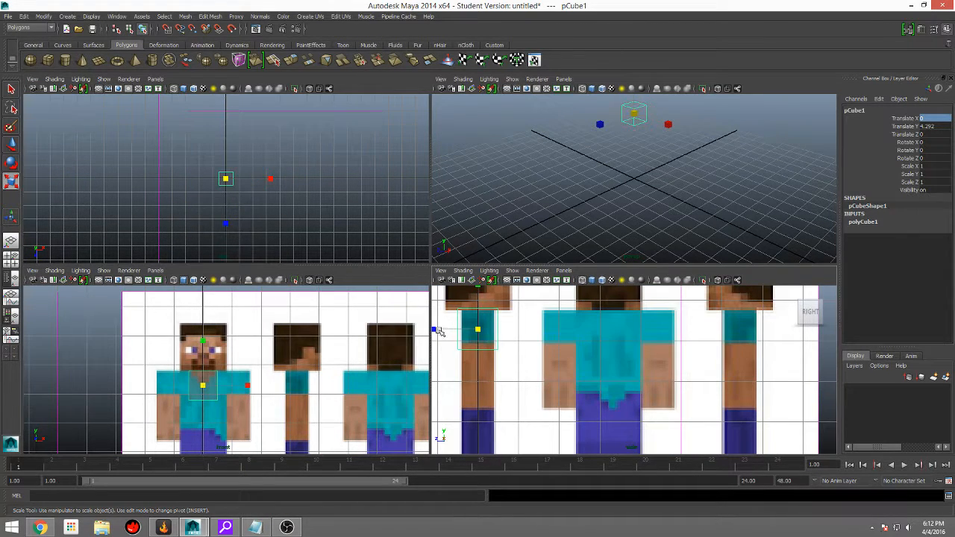
left_click_drag(439, 331, 443, 329)
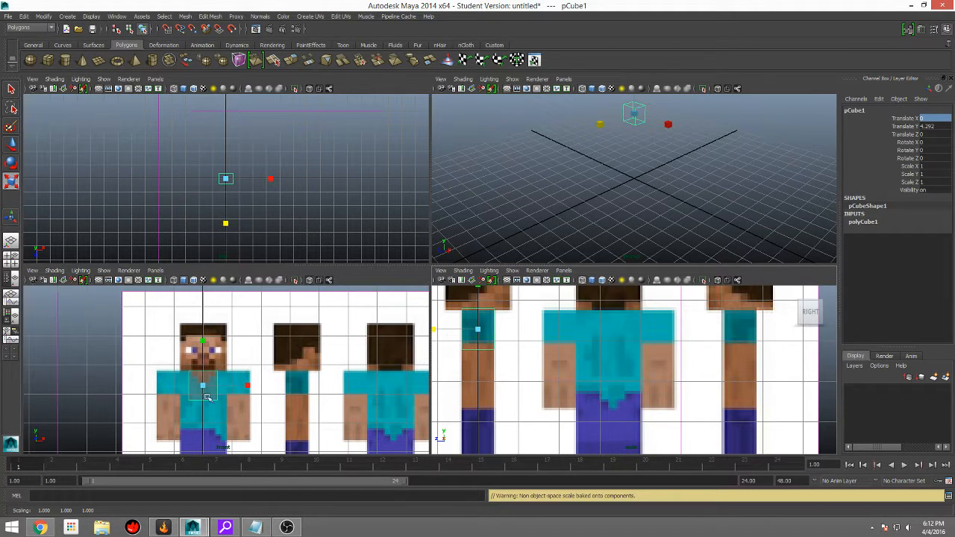
left_click_drag(248, 386, 347, 393)
scroll(254, 418, "up", 2)
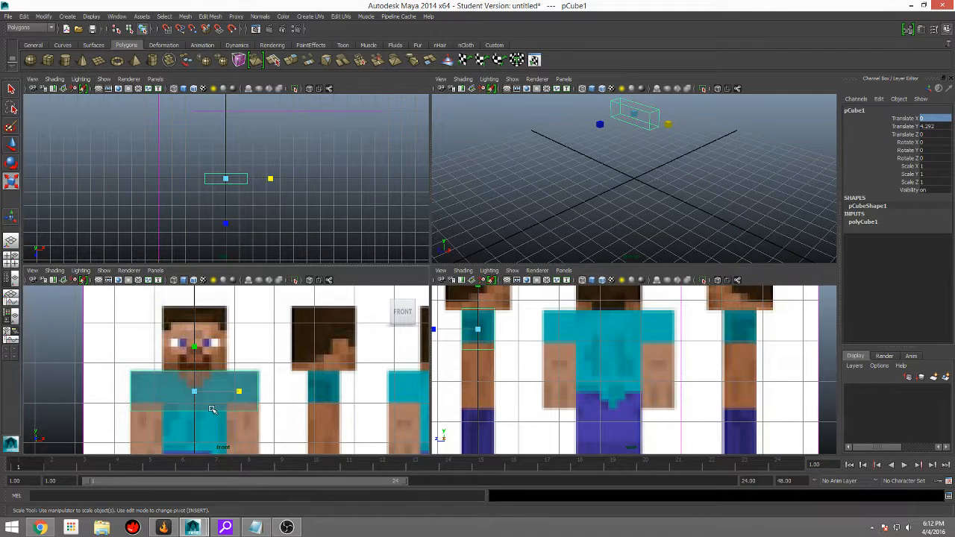
Step: Insert two vertical edge loops in the block, one at each boundary between the torso and an arm
left_click(211, 16)
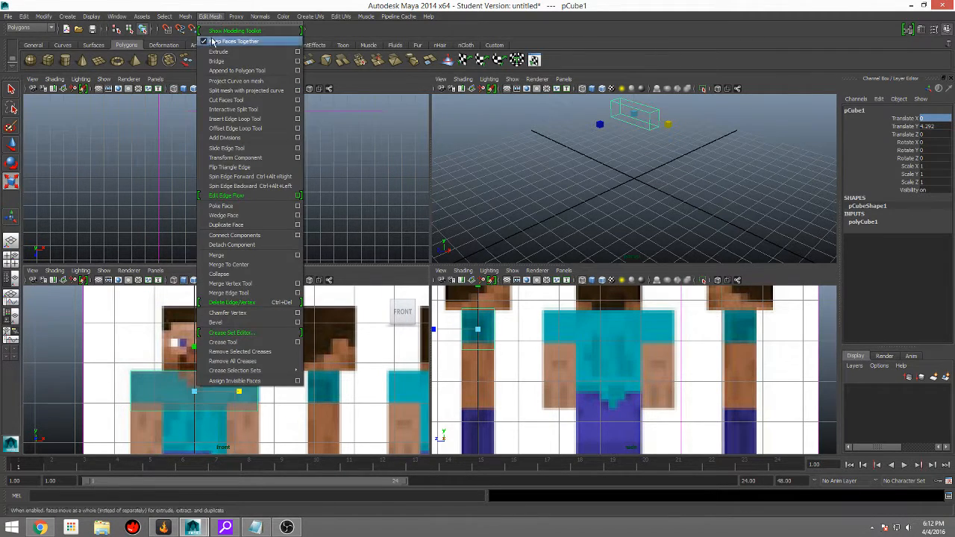
left_click(240, 119)
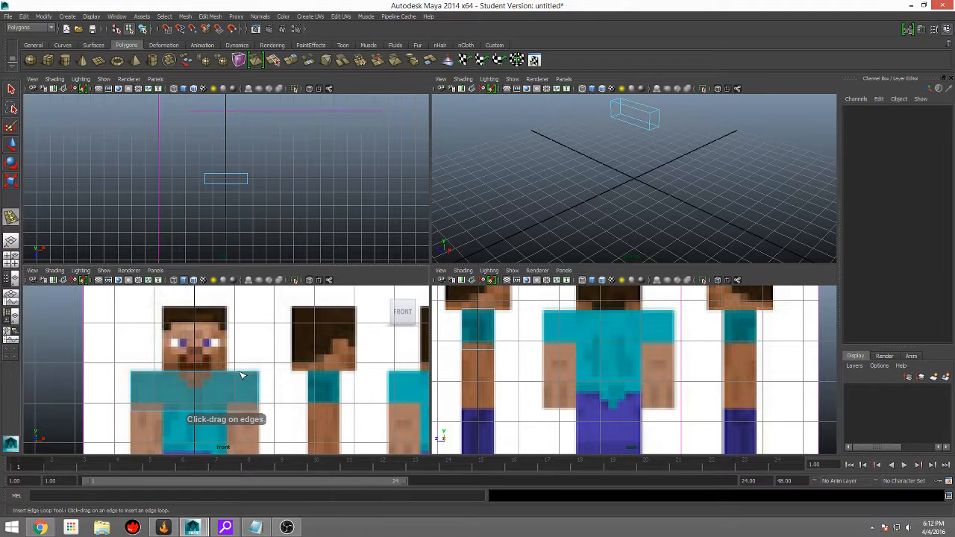
left_click_drag(241, 375, 229, 378)
left_click_drag(164, 375, 166, 379)
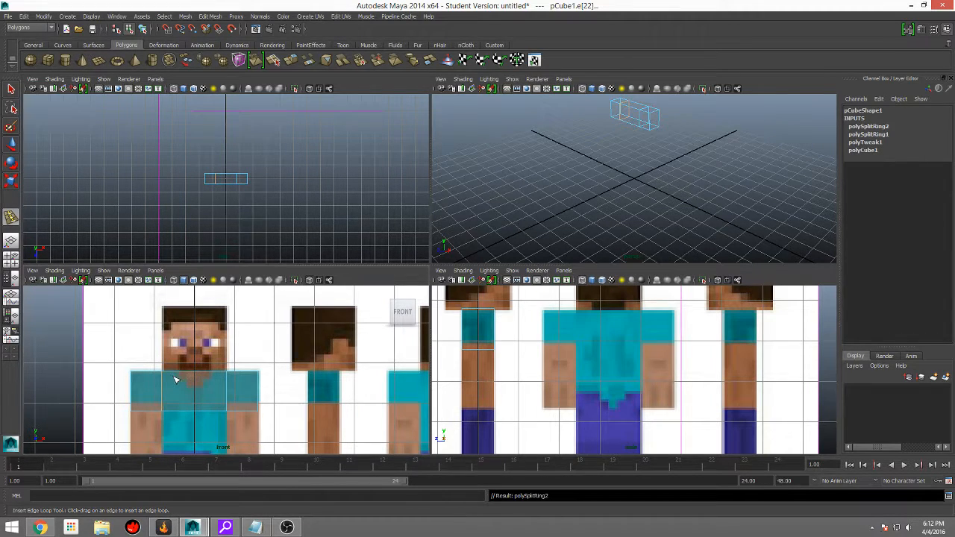
scroll(256, 416, "down", 3)
scroll(240, 435, "up", 2)
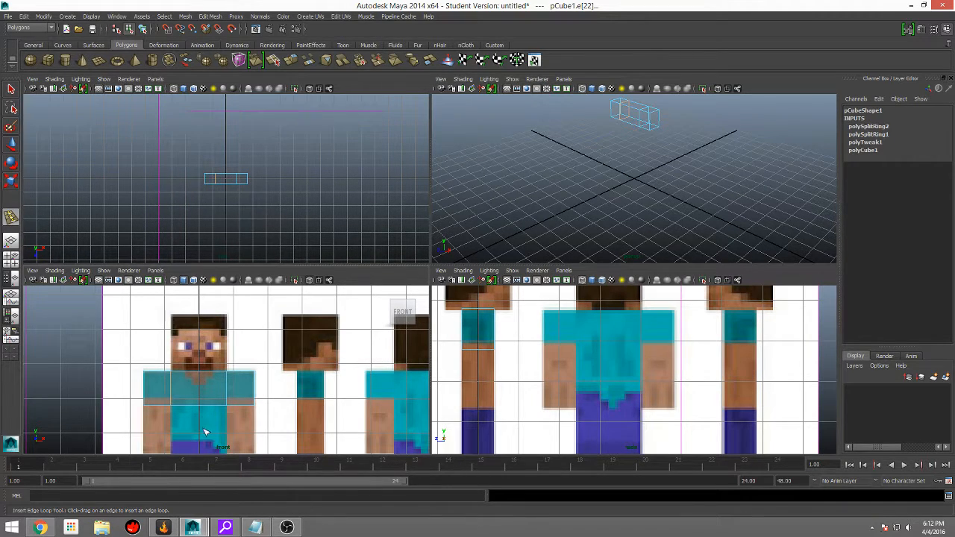
middle_click_drag(243, 415, 245, 378, "alt")
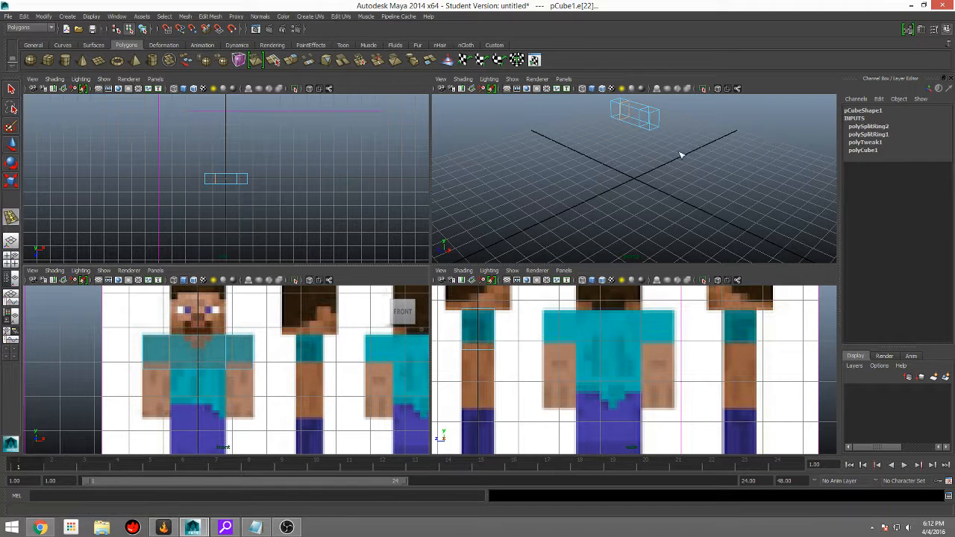
Step: Turn on shaded display in the perspective view and orbit to a low front angle on the block
key("5")
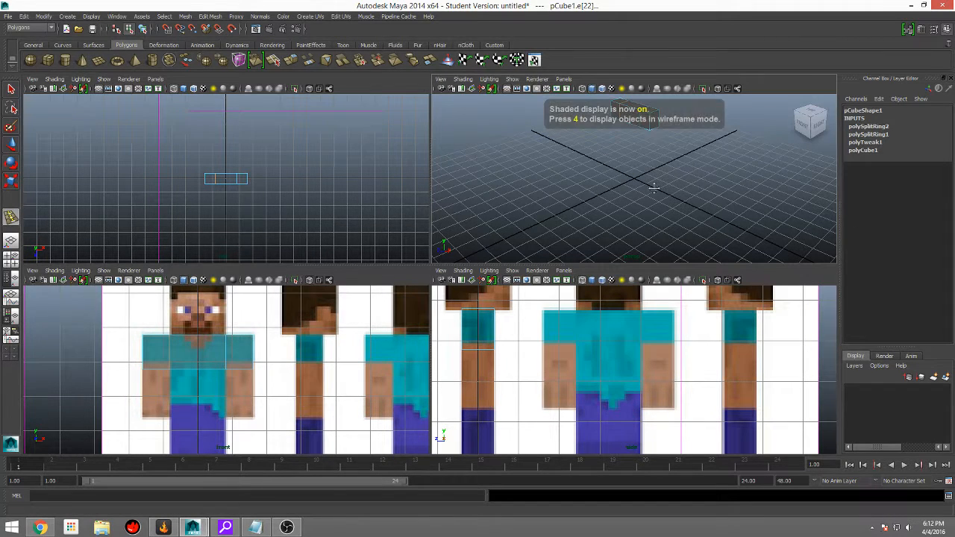
middle_click_drag(638, 124, 625, 180, "alt")
right_click_drag(625, 181, 650, 168)
left_click(675, 147)
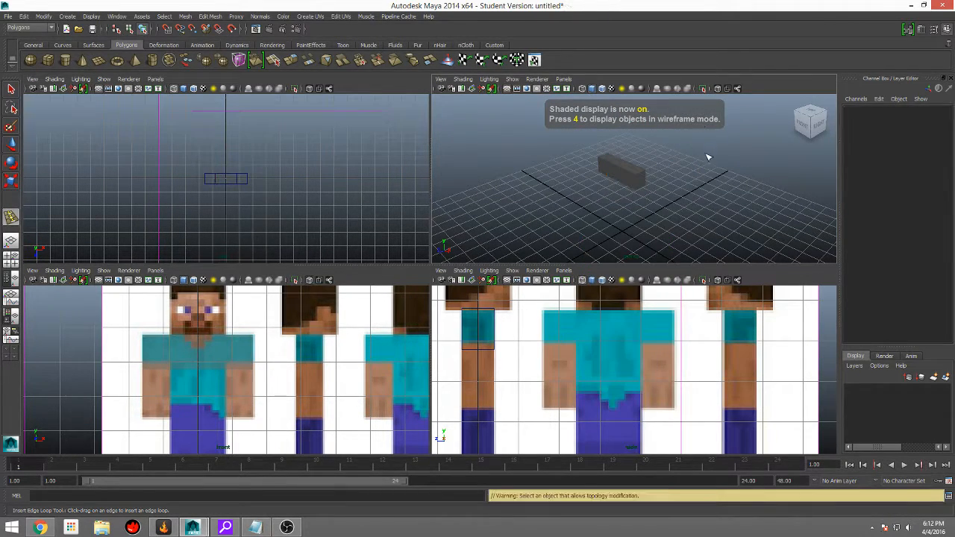
left_click_drag(718, 150, 721, 174, "alt")
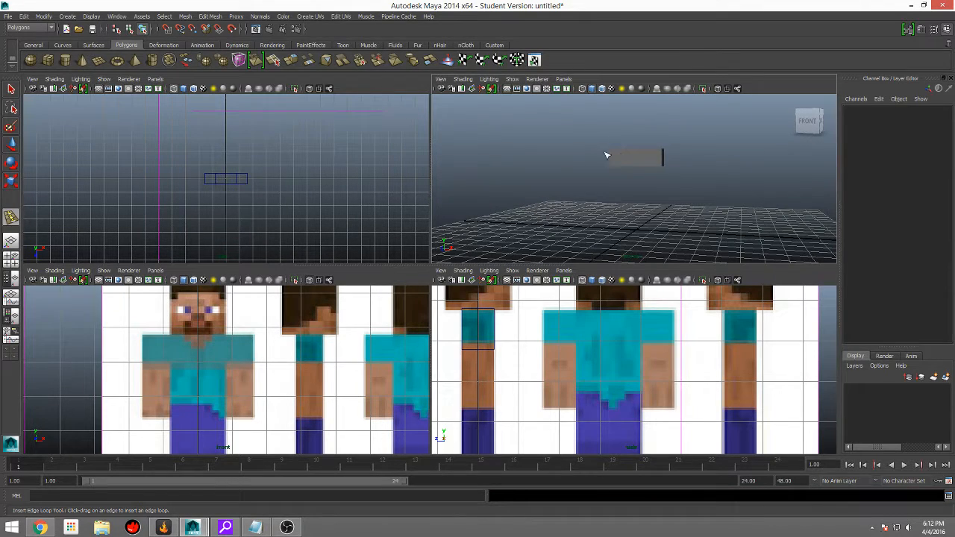
left_click(511, 79)
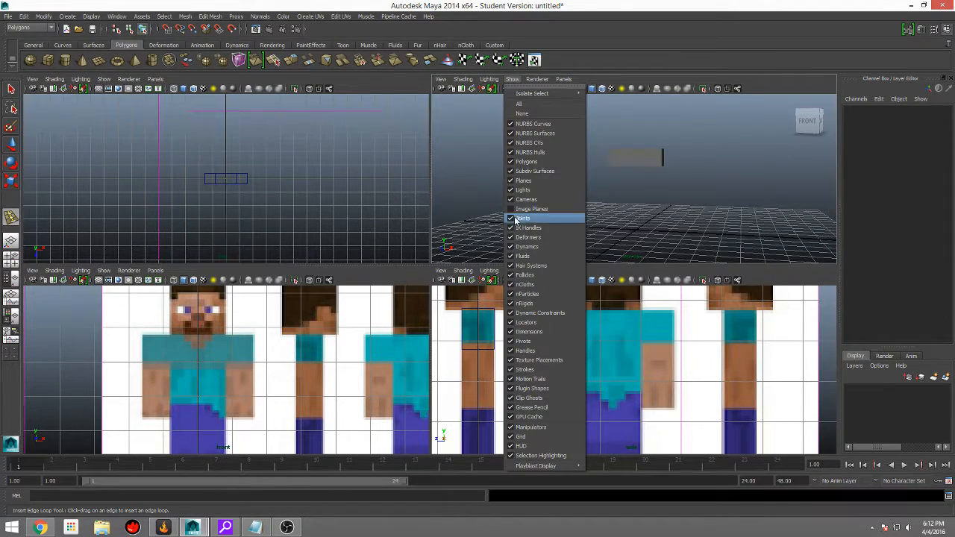
left_click(739, 176)
mouse_move(737, 186)
left_mouse_down("alt")
mouse_move(663, 201)
mouse_move(737, 182)
left_mouse_up("alt")
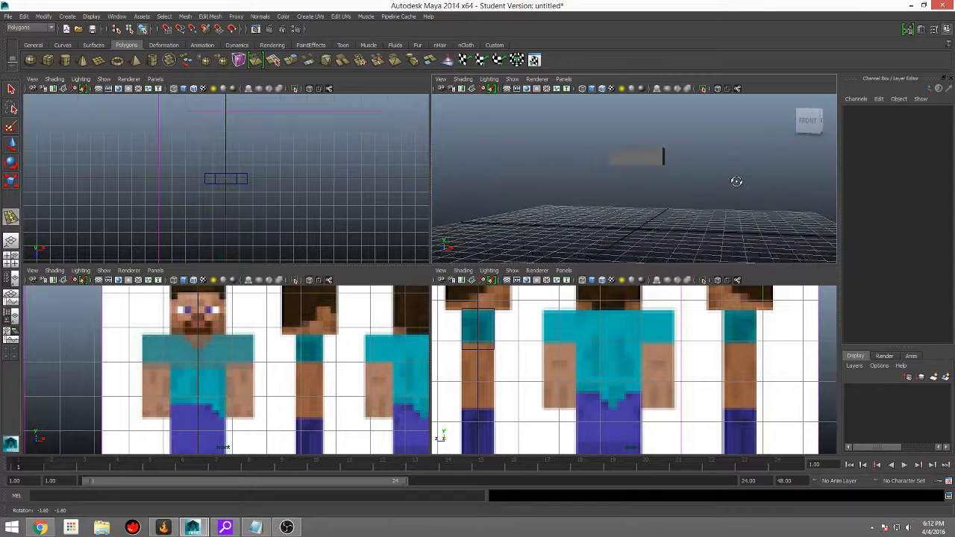
Step: Enable Wireframe on Shaded in the front view, keeping X-Ray on, and deselect the block
scroll(258, 377, "down", 3)
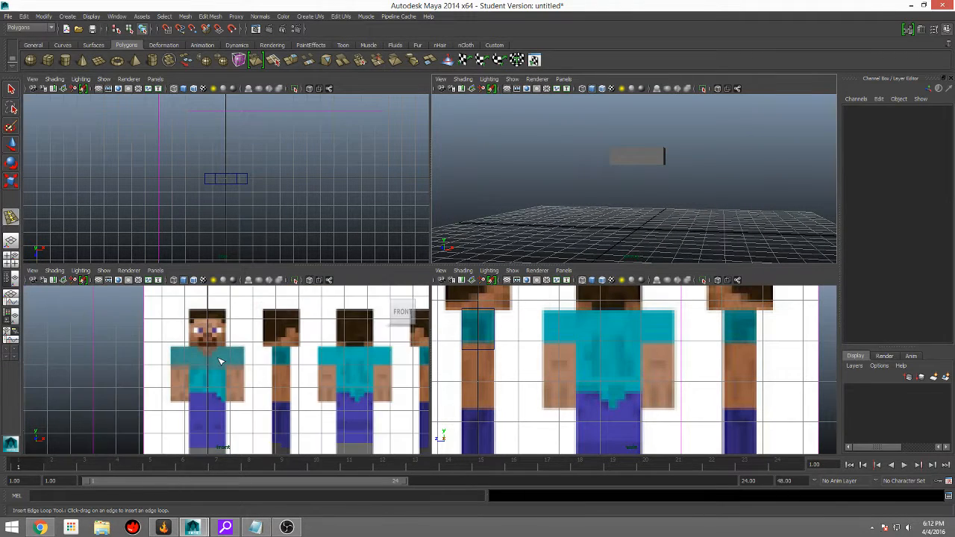
scroll(220, 361, "up", 1)
left_click(220, 361)
left_click(589, 345)
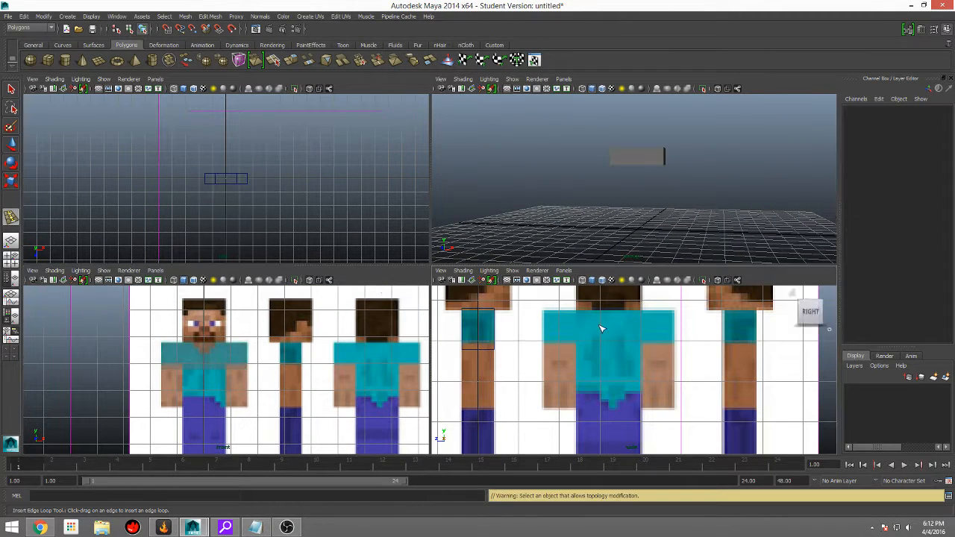
left_click(223, 362)
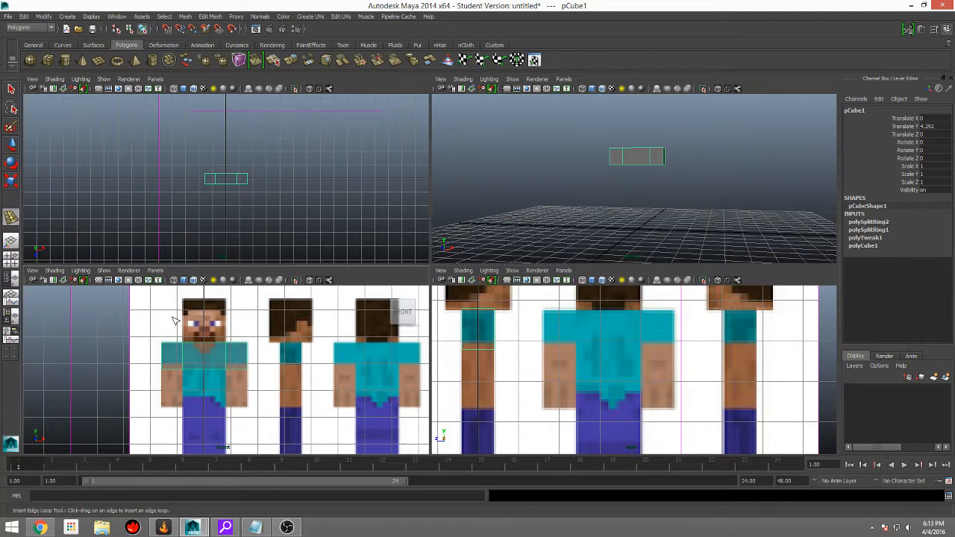
left_click(54, 270)
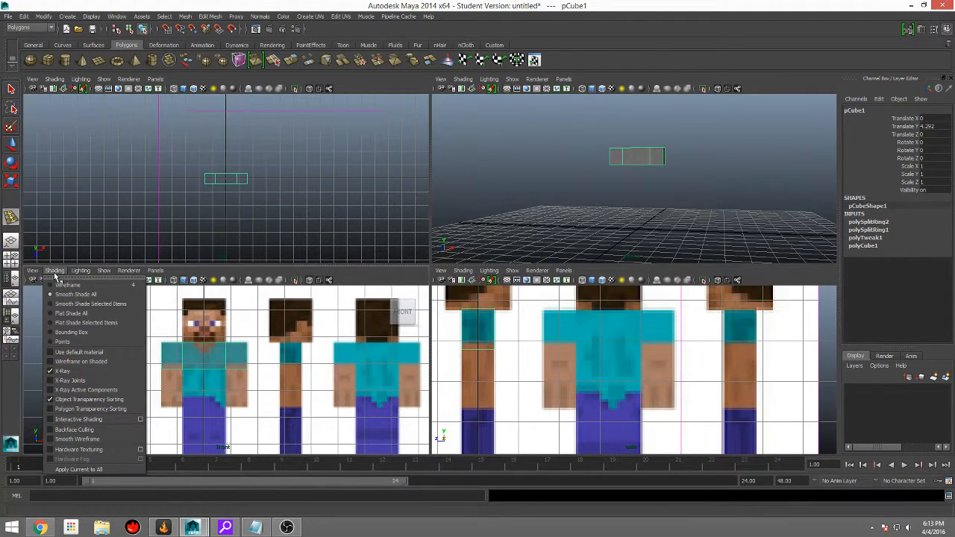
left_click(66, 371)
left_click(533, 182)
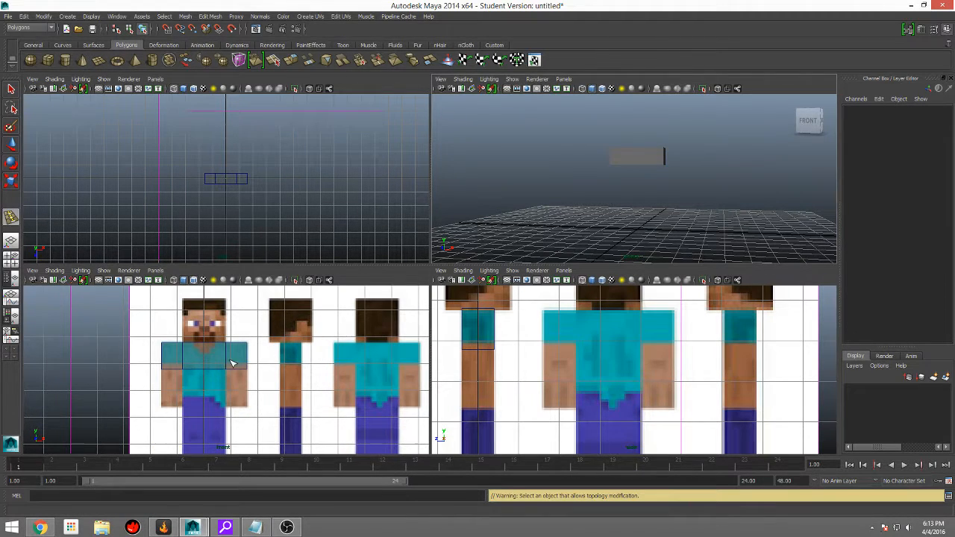
scroll(231, 363, "down", 3)
scroll(231, 363, "up", 8)
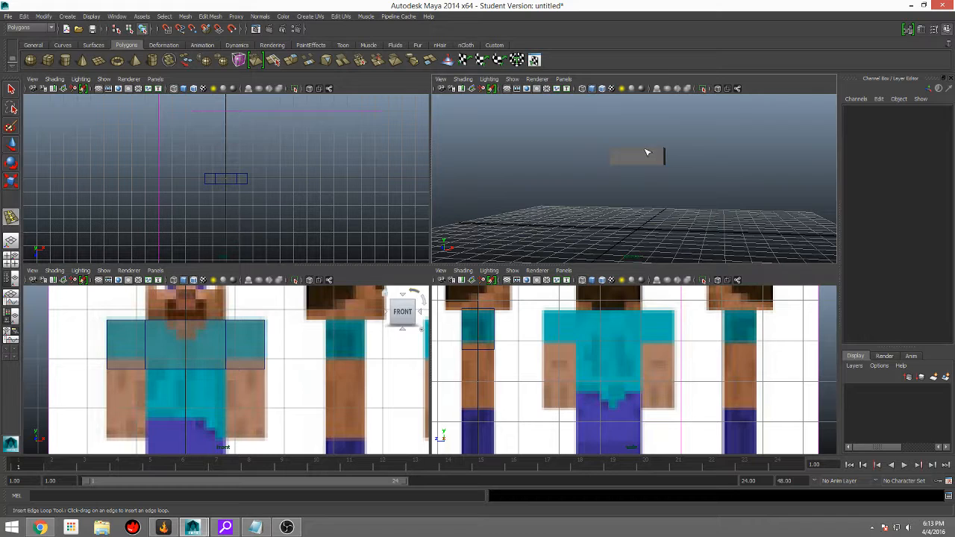
Step: Enable Wireframe on Shaded in the perspective view and deselect the block
left_click(646, 154)
left_click(462, 79)
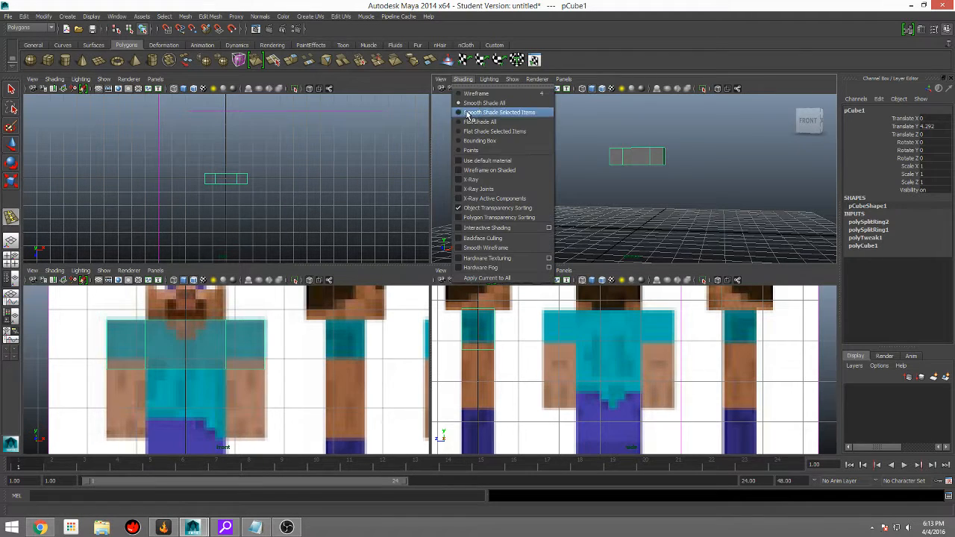
left_click(481, 170)
left_click(532, 377)
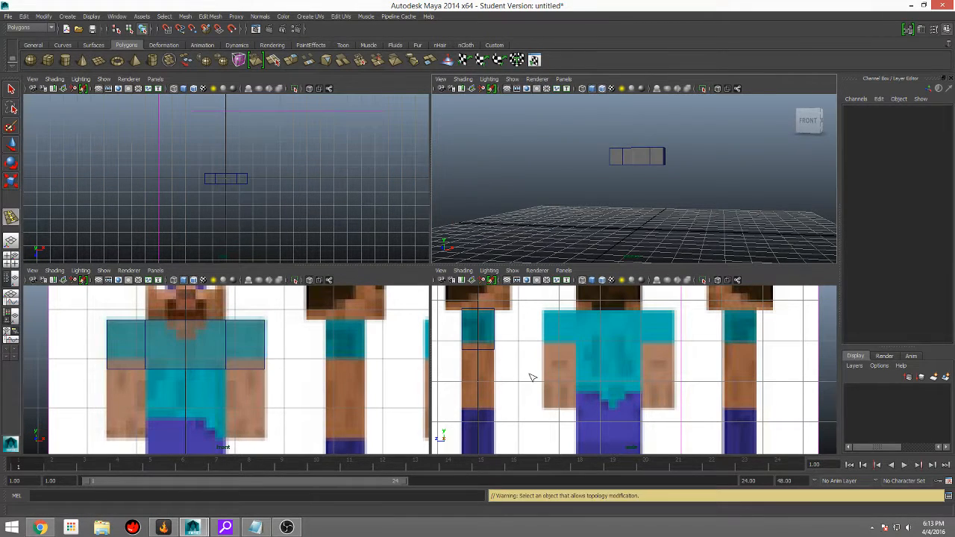
Step: Hide the grid in the perspective view, with the block seen from below
scroll(239, 362, "up", 2)
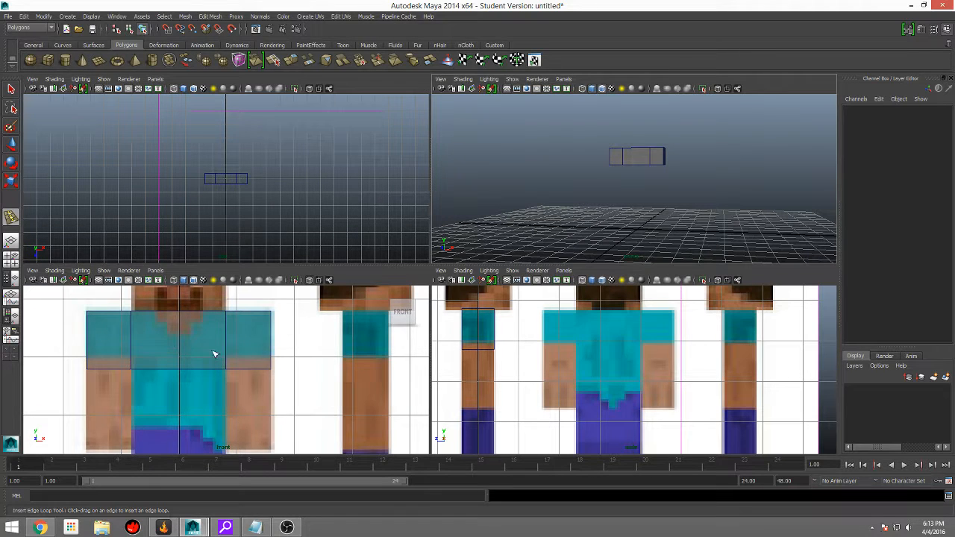
scroll(224, 357, "up", 2)
scroll(252, 362, "down", 4)
scroll(243, 358, "up", 3)
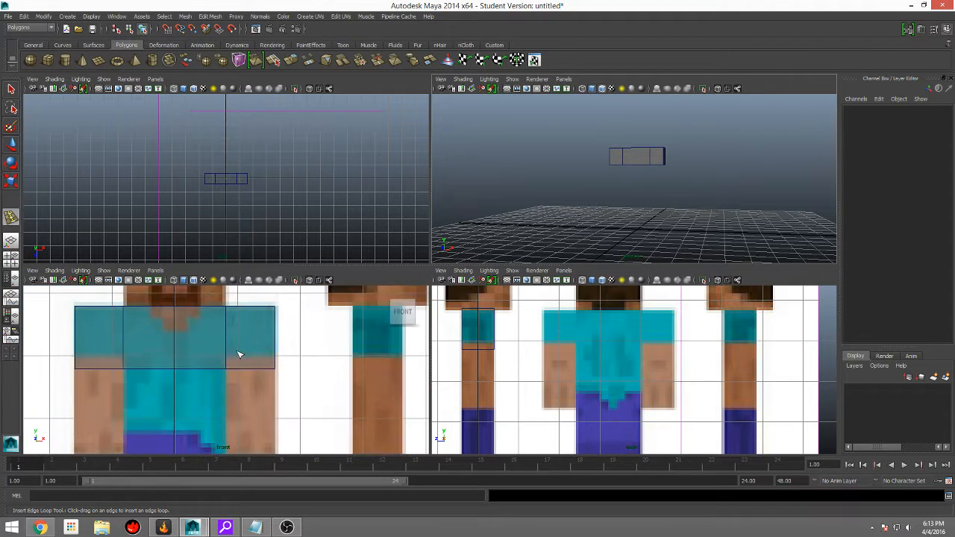
left_click_drag(616, 203, 677, 171, "alt")
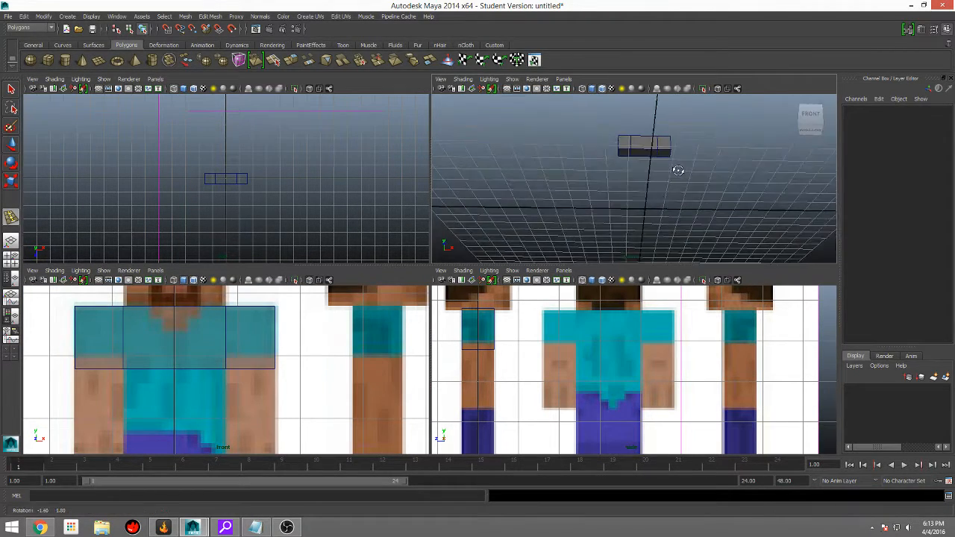
middle_click_drag(678, 170, 633, 251, "alt")
left_click_drag(632, 251, 607, 143, "alt")
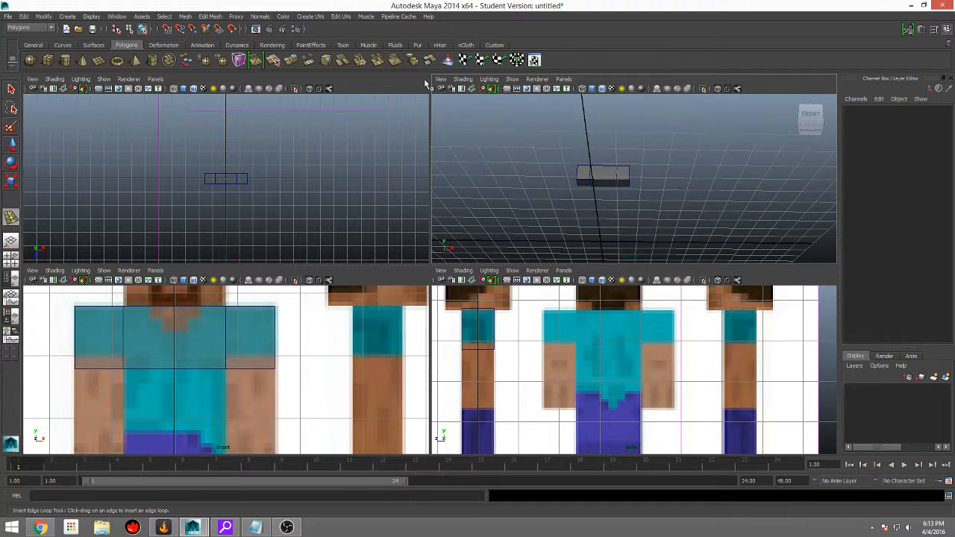
left_click(509, 89)
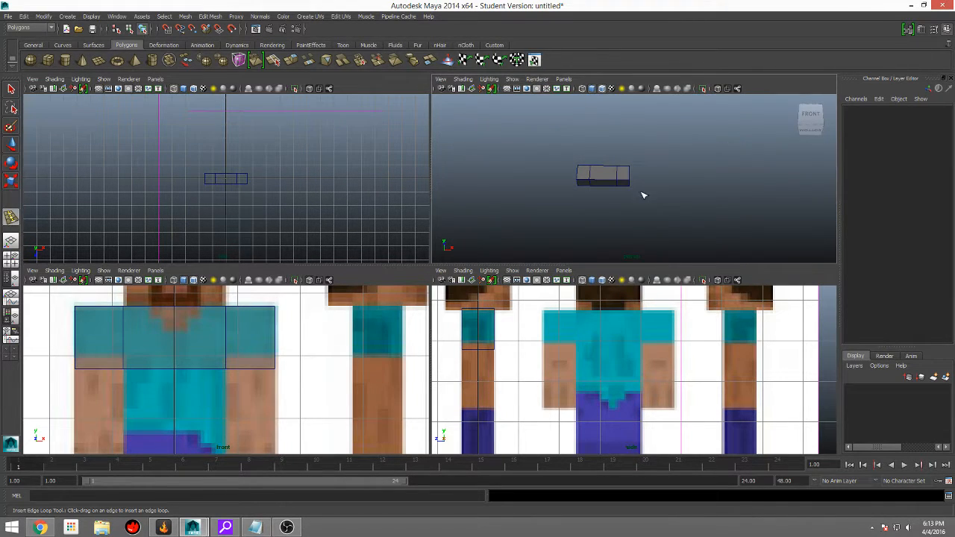
Step: Extrude the two outer bottom faces of the block down to the hands in the front reference to form the arms
left_click_drag(643, 195, 686, 187, "alt")
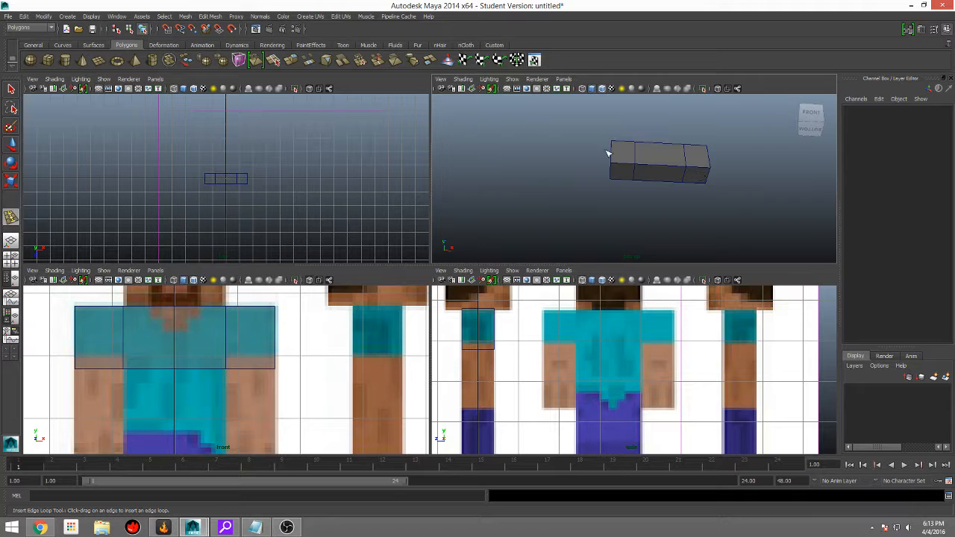
right_click_drag(705, 173, 696, 178)
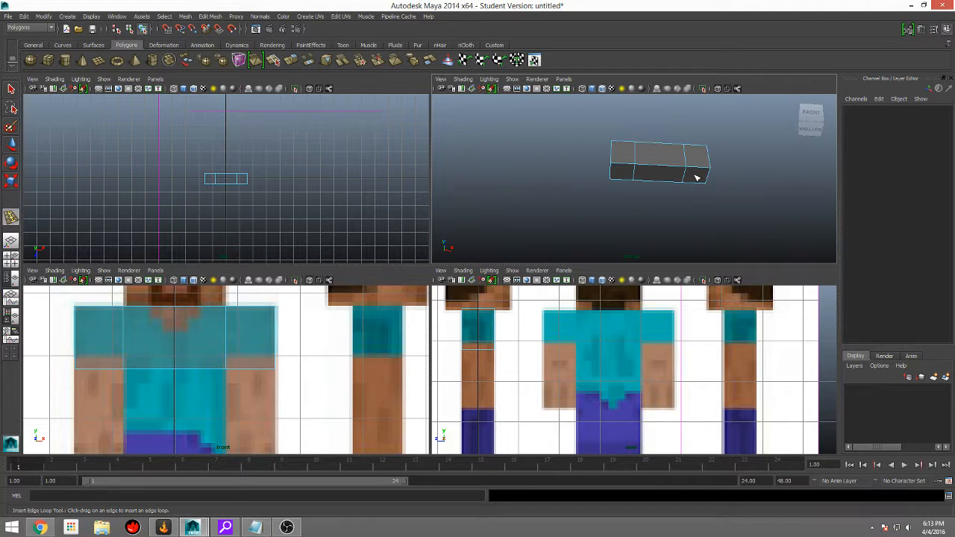
left_click(693, 176)
left_click(622, 175, "shift")
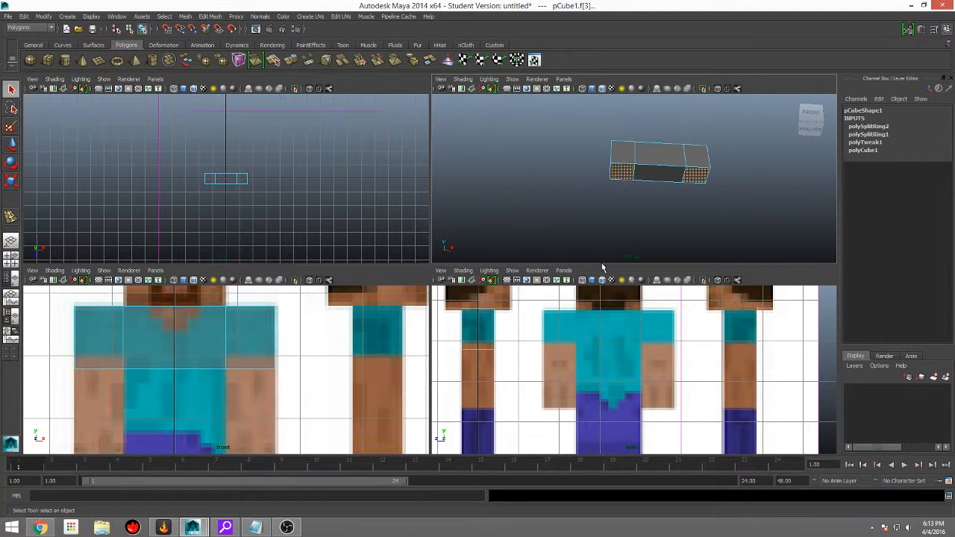
left_click(291, 59)
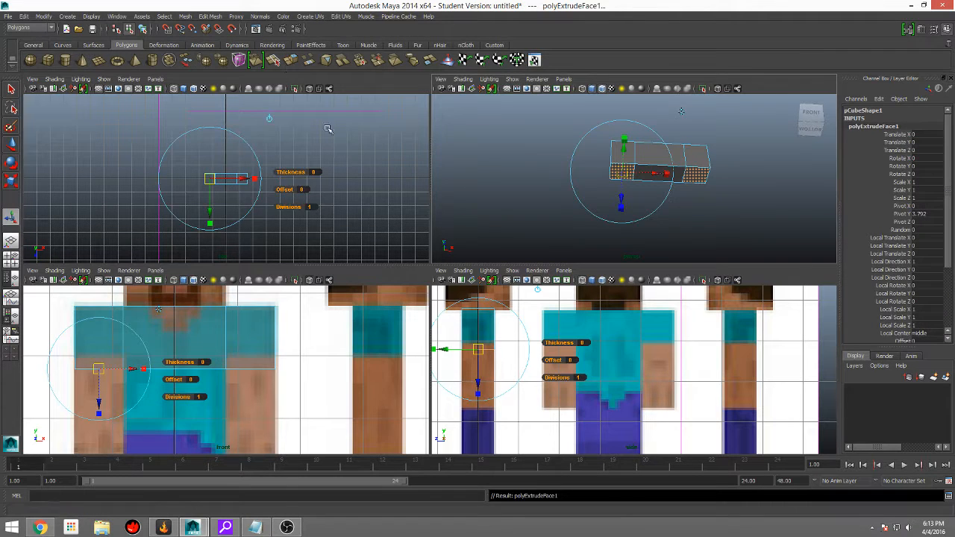
left_click_drag(635, 177, 649, 184, "alt")
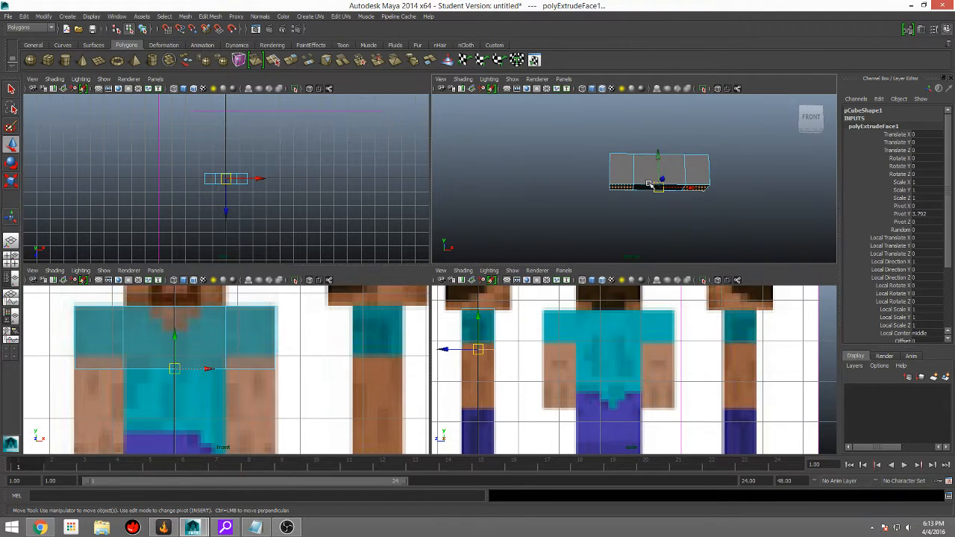
left_click_drag(174, 336, 173, 361)
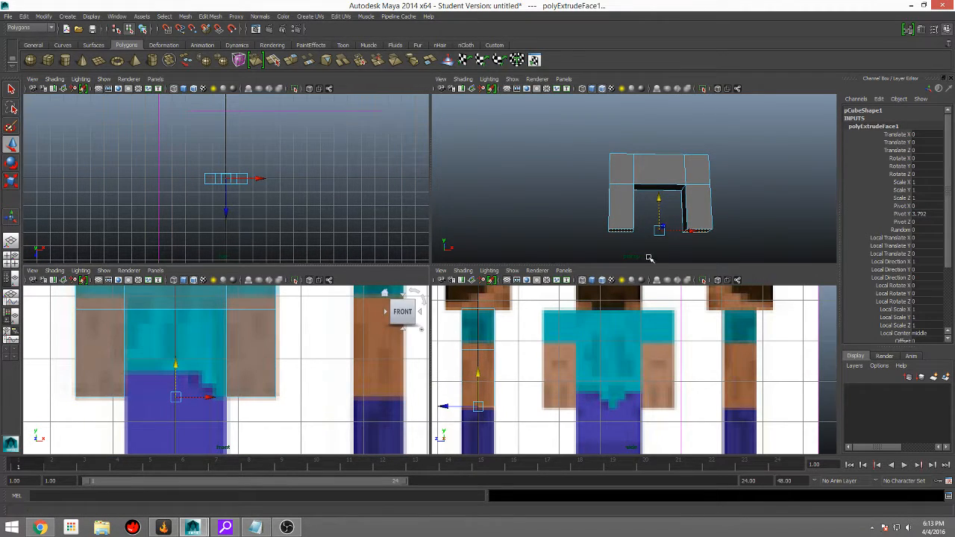
Step: Extrude the middle bottom face between the arms down to the feet in the front reference
left_click_drag(810, 187, 768, 183, "alt")
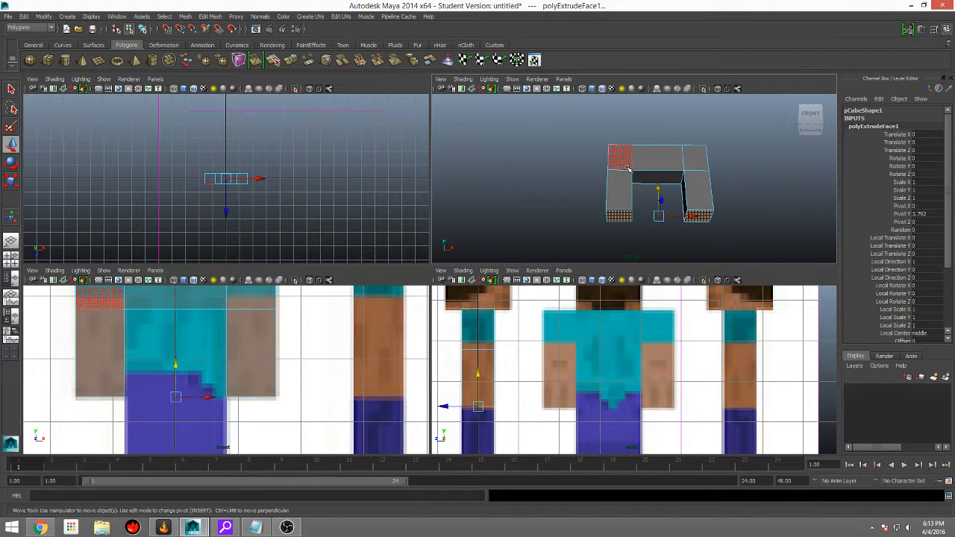
left_click(669, 179)
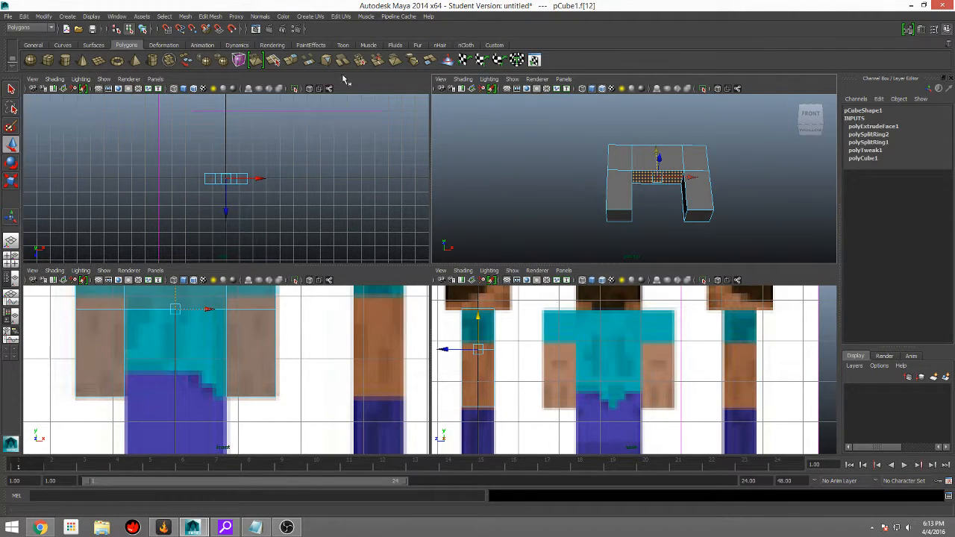
left_click(292, 65)
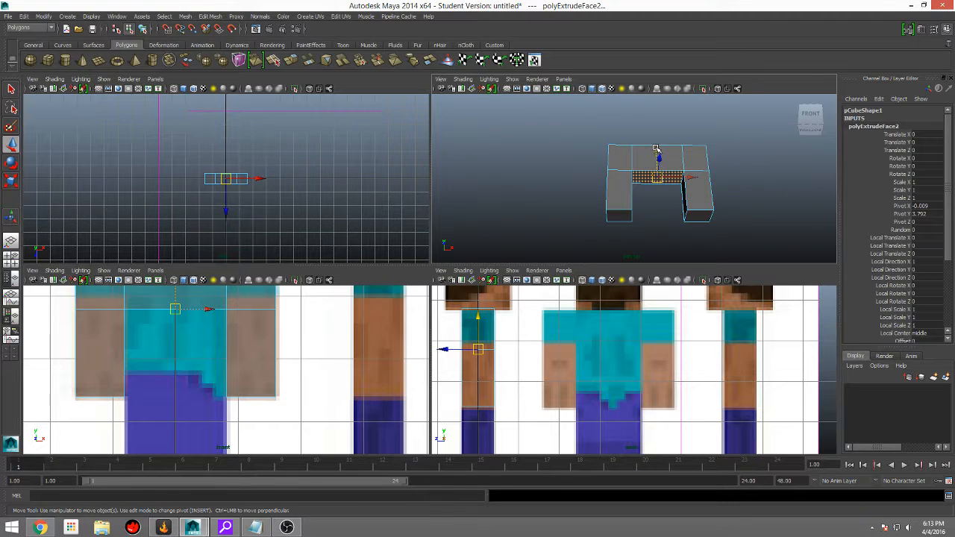
left_click_drag(658, 158, 658, 211)
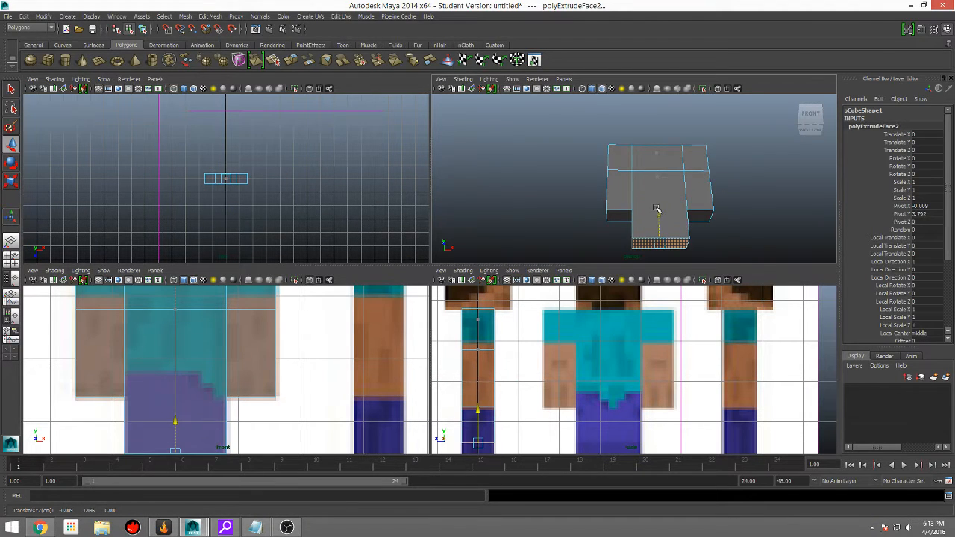
middle_click_drag(682, 204, 680, 172, "alt")
scroll(281, 341, "down", 6)
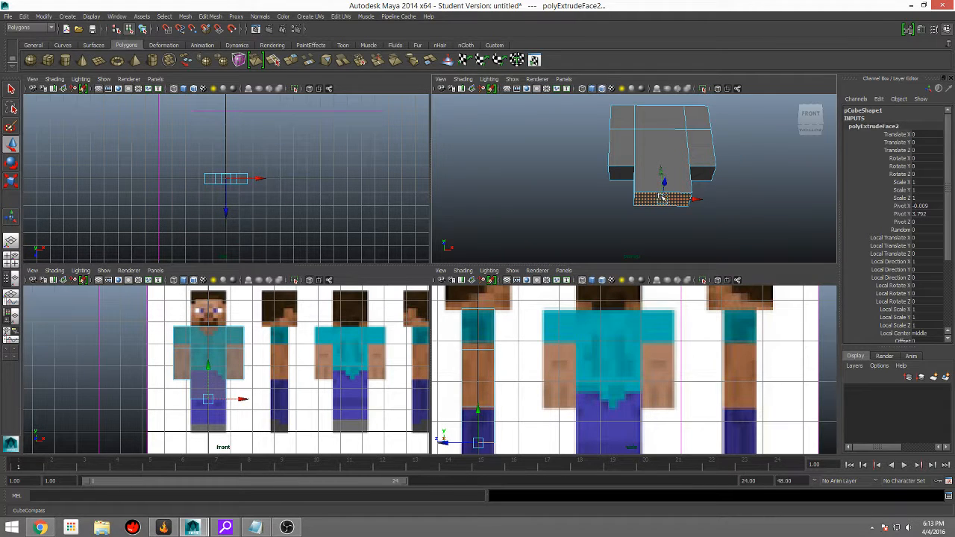
left_click_drag(662, 173, 723, 226)
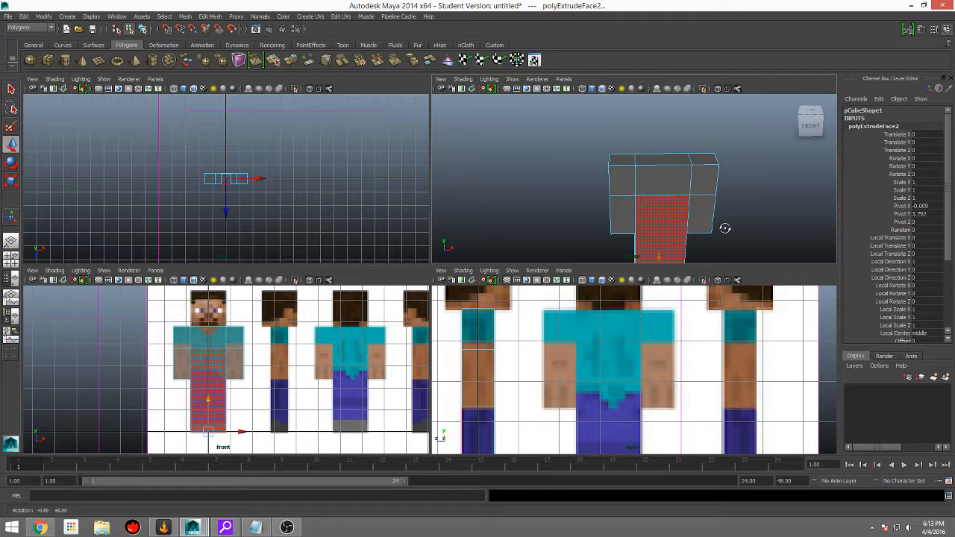
Step: Extrude the middle top face between the shoulders as the base of the head
left_click(668, 164)
left_click_drag(571, 202, 538, 379, "alt")
scroll(539, 379, "down", 4)
scroll(546, 372, "up", 1)
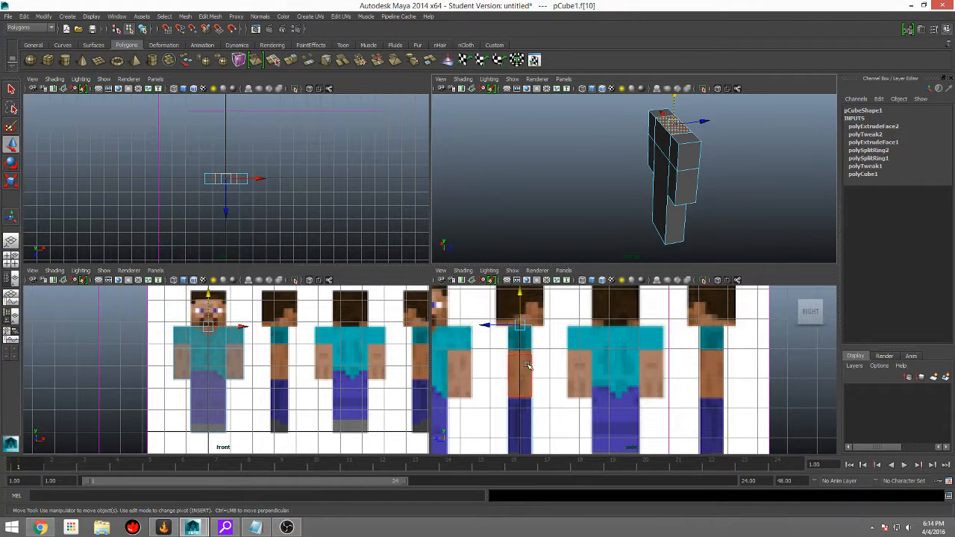
middle_click_drag(546, 330, 548, 356, "alt")
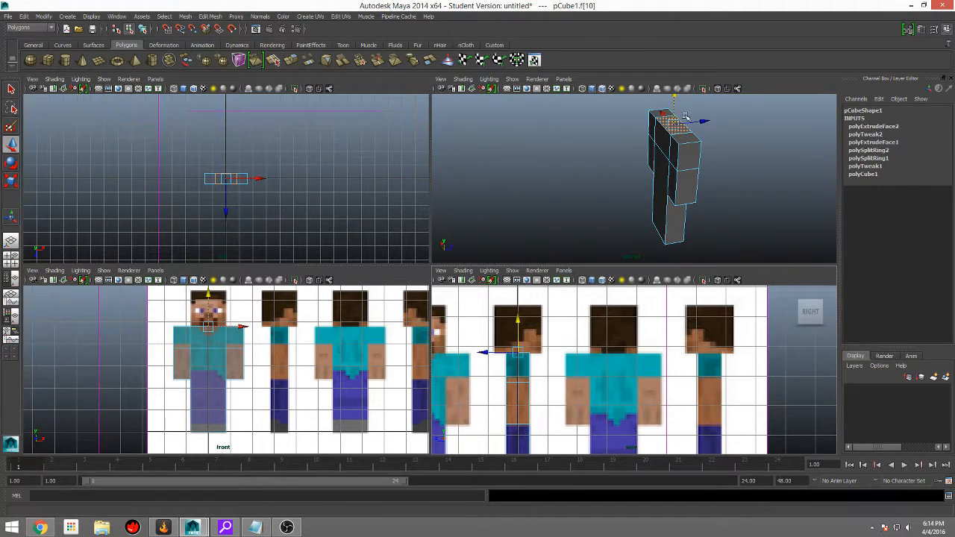
left_click(291, 61)
middle_click_drag(716, 174, 699, 256, "alt")
key("w")
left_click_drag(658, 177, 659, 119)
left_click_drag(696, 241, 677, 164, "alt")
scroll(246, 317, "down", 3)
middle_click_drag(246, 316, 245, 346, "alt")
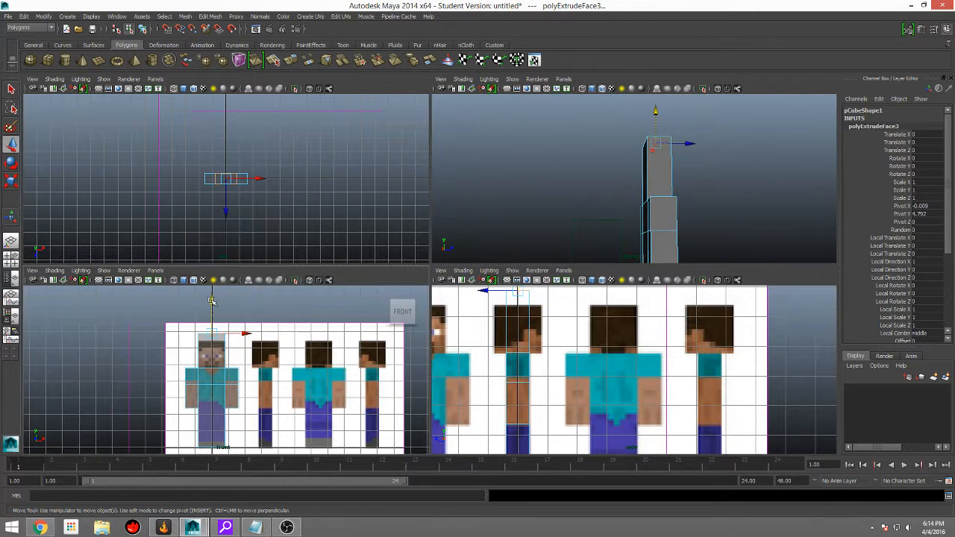
left_click_drag(211, 301, 211, 308)
left_click_drag(634, 247, 650, 230, "alt")
key("ctrl+z")
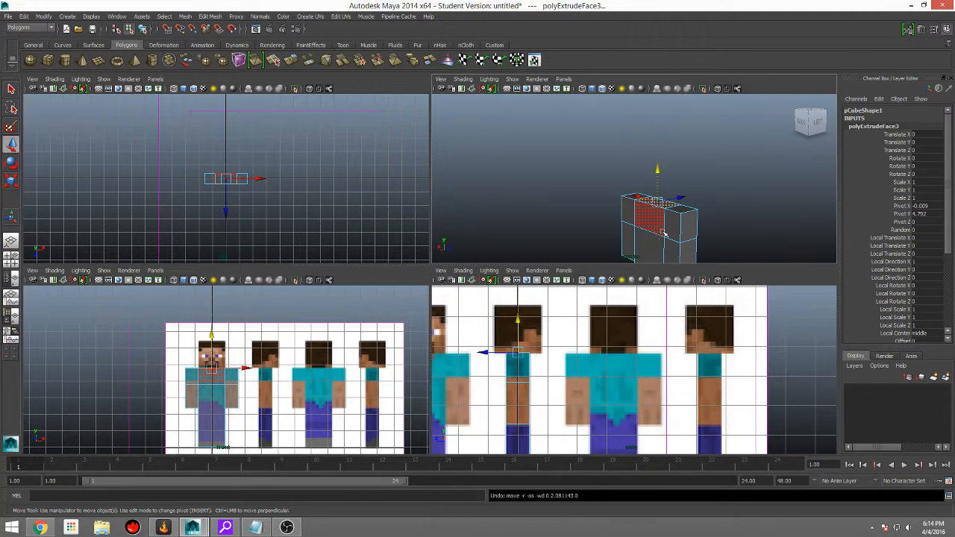
Step: Scale the extruded top face front to back to match the head's depth in the side reference
key("r")
left_click_drag(659, 216, 735, 187, "alt")
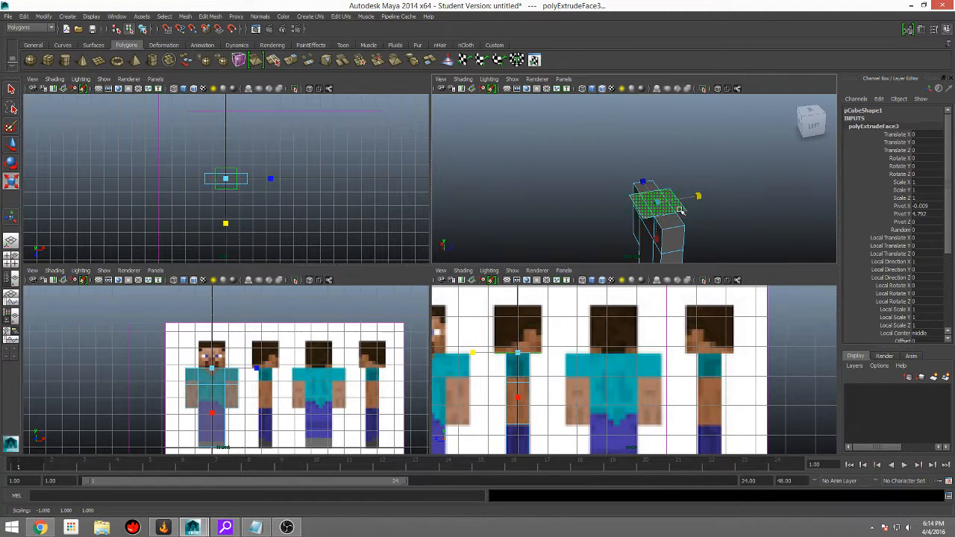
scroll(520, 353, "up", 6)
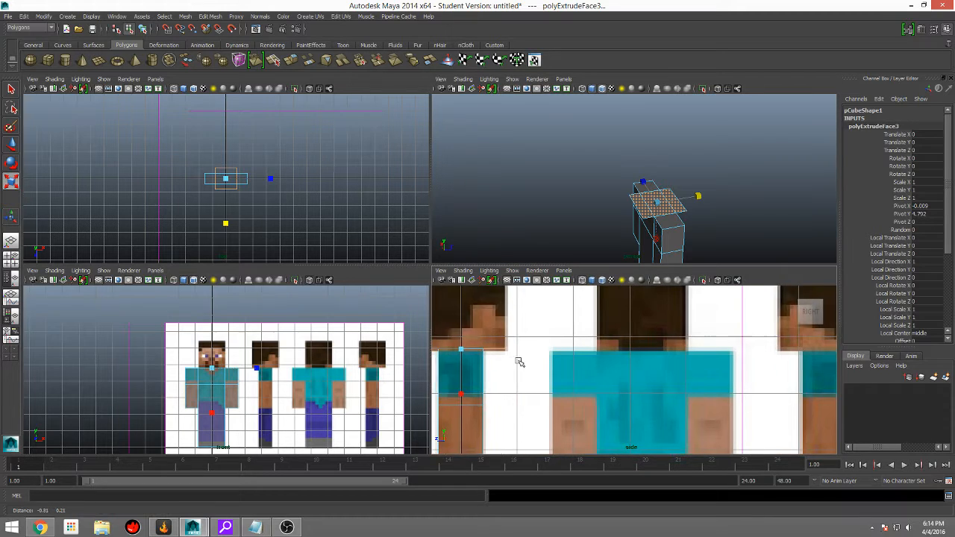
scroll(505, 349, "up", 3)
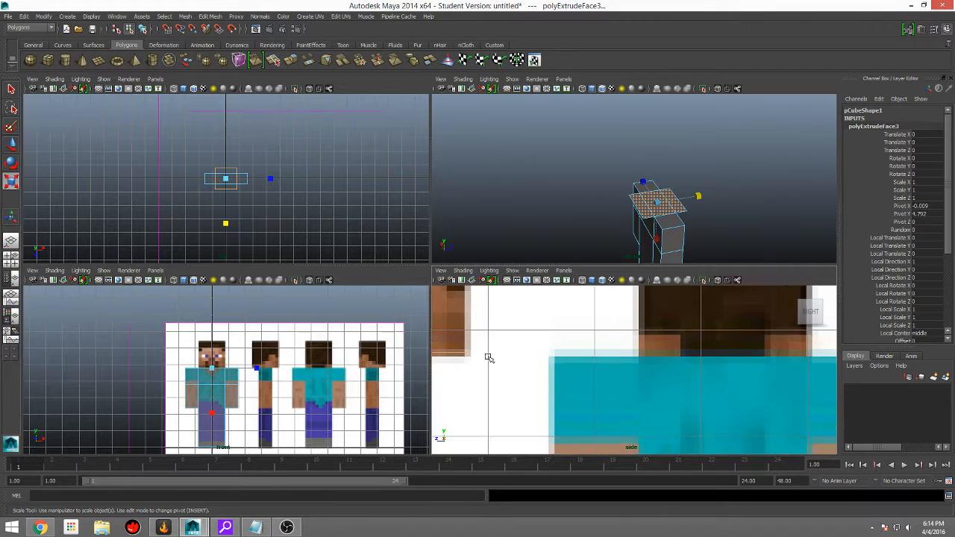
left_click_drag(699, 196, 698, 195)
middle_click_drag(467, 374, 673, 389, "alt")
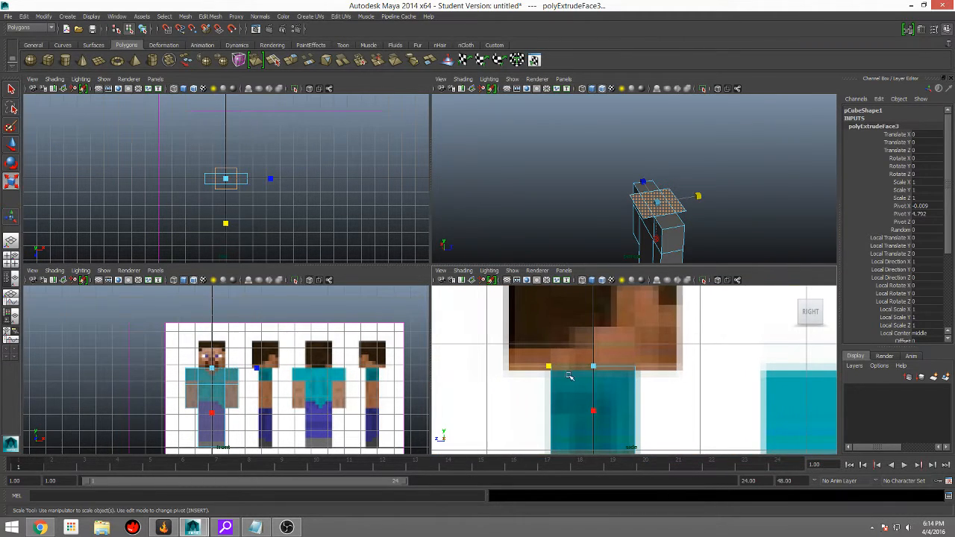
scroll(702, 192, "down", 2)
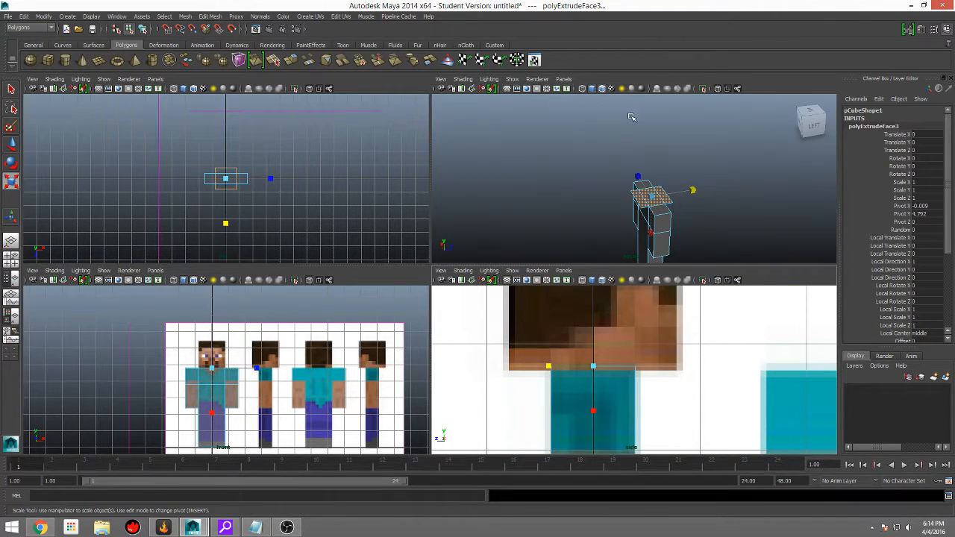
Step: Extrude the widened face again, raise it to the top of the head in the side reference, and deselect the model
key("ctrl+e")
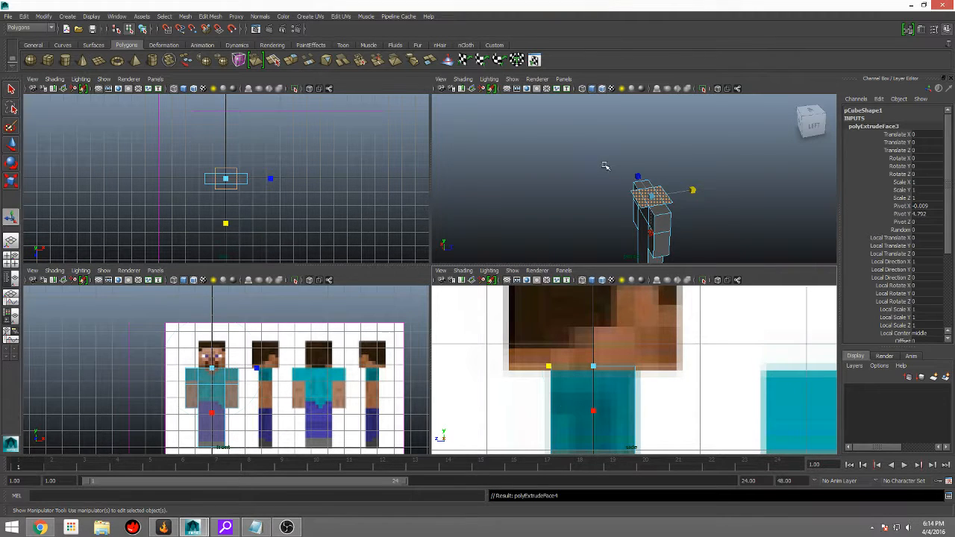
key("w")
left_click_drag(651, 173, 651, 150)
middle_click_drag(613, 364, 584, 492, "alt")
left_click_drag(652, 142, 653, 134)
left_click_drag(722, 149, 630, 137, "alt")
left_click(707, 171)
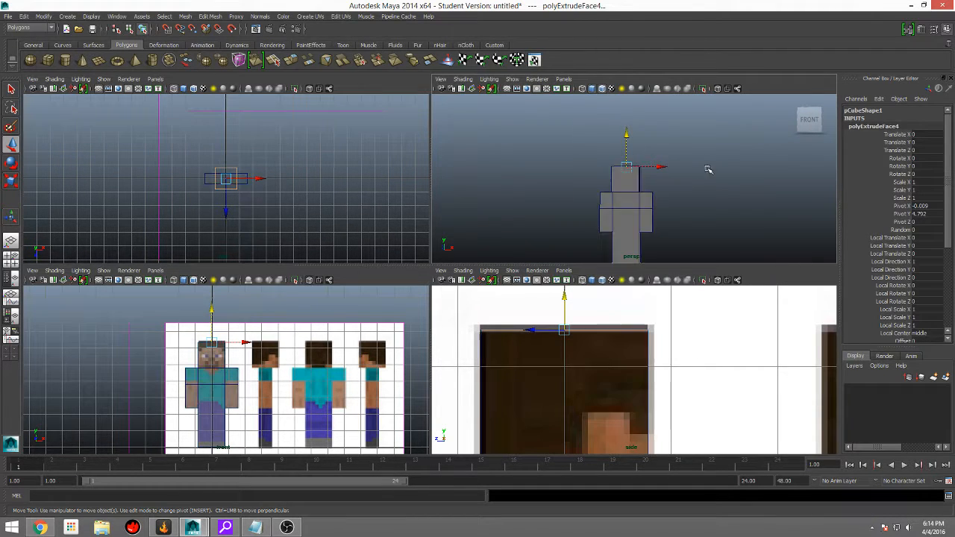
Step: Insert a vertical edge loop down the centre of the body with the Insert Edge Loop Tool, dividing the two legs
left_click_drag(708, 170, 631, 141, "alt")
scroll(654, 177, "up", 4)
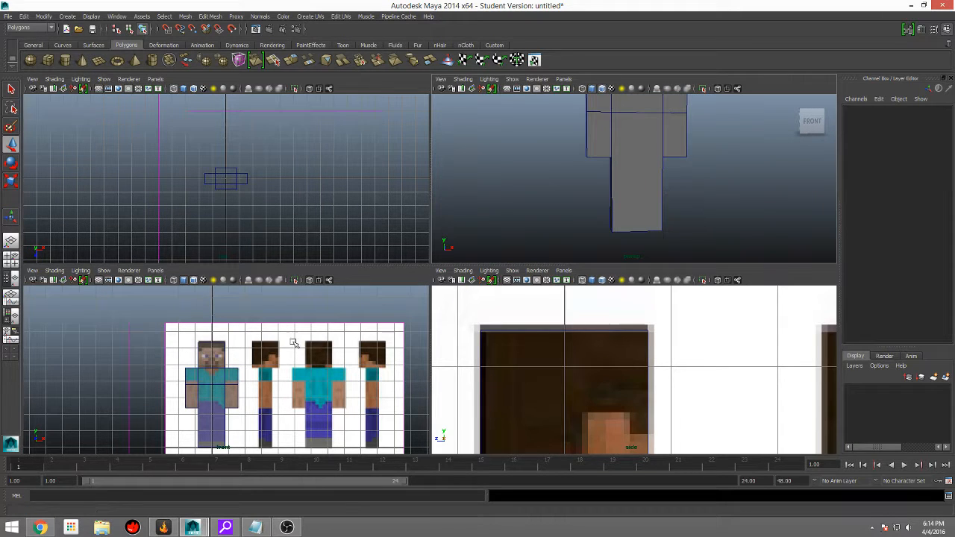
scroll(596, 372, "down", 3)
scroll(191, 426, "up", 5)
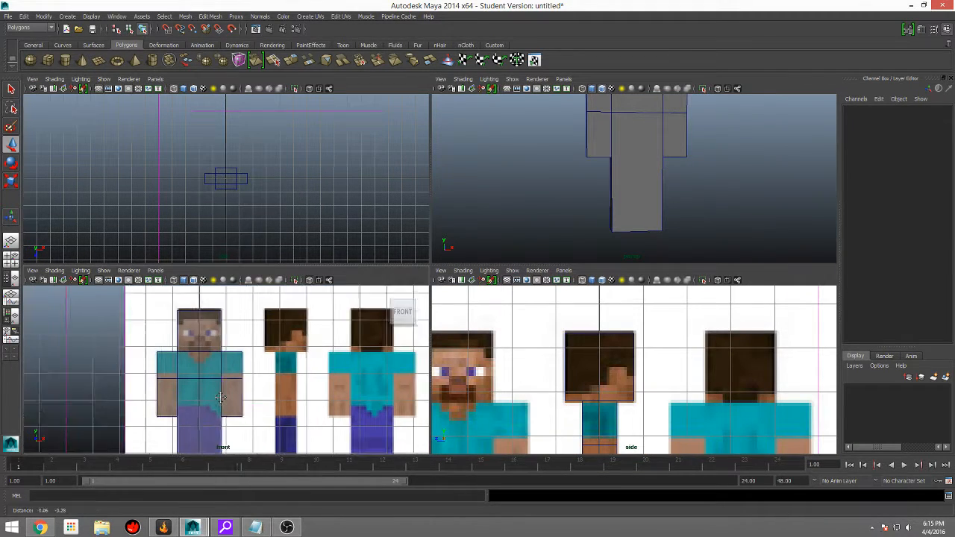
left_click(210, 16)
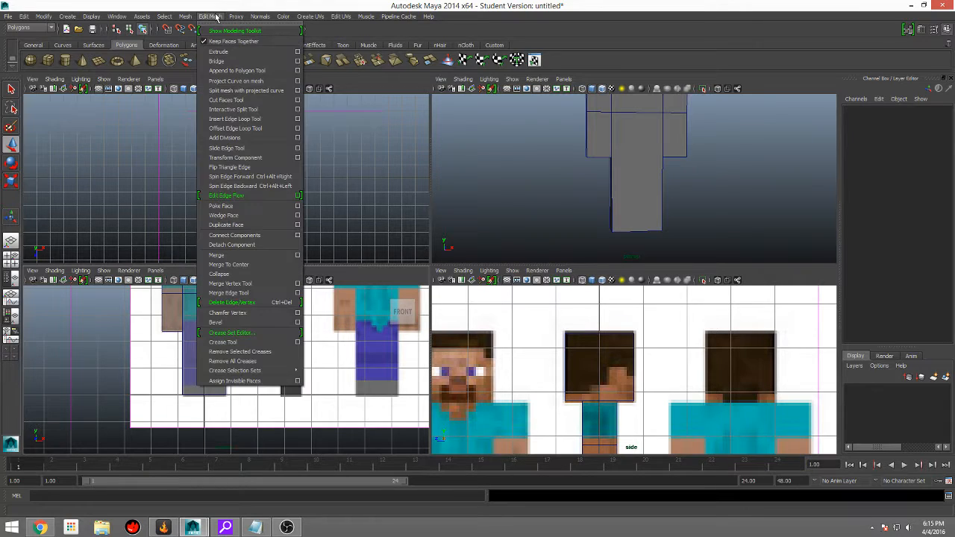
left_click(235, 118)
scroll(222, 389, "up", 3)
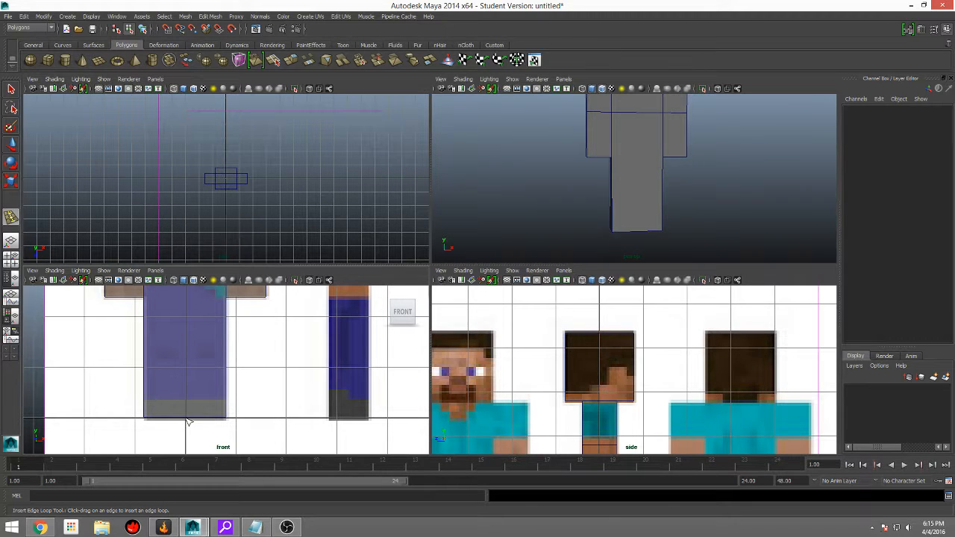
left_click_drag(188, 422, 188, 422)
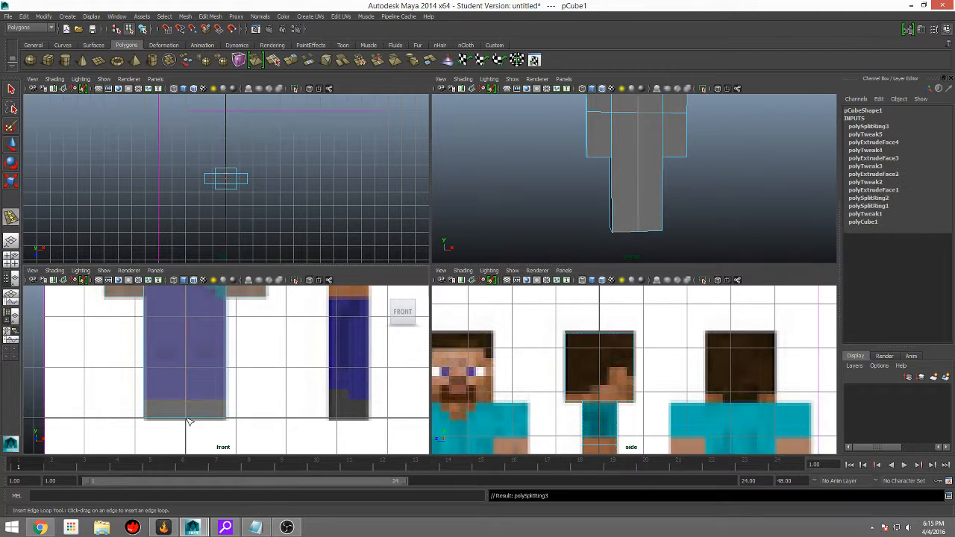
Step: Examine the centre edge loop from the head down to the waist against the front reference
scroll(246, 394, "down", 4)
middle_click_drag(246, 394, 240, 438, "alt")
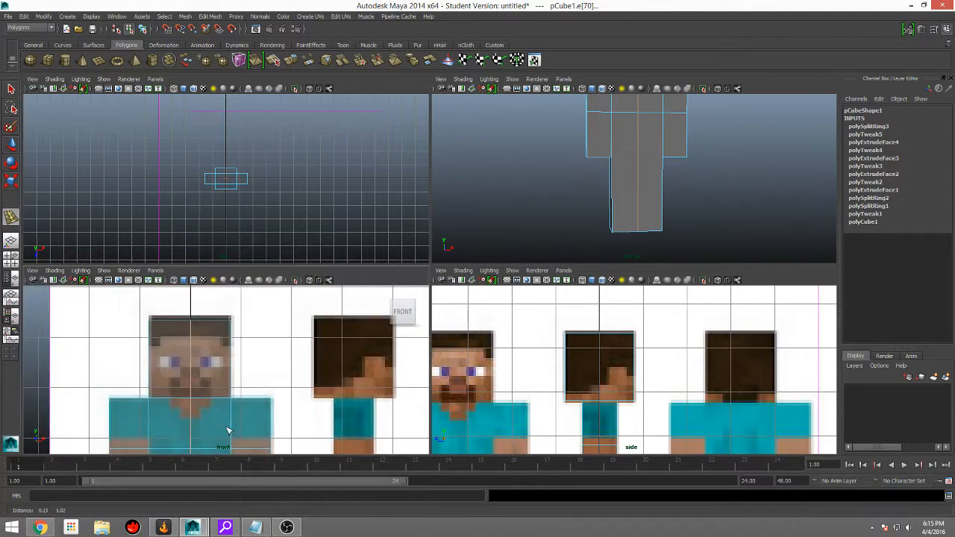
left_click(734, 140)
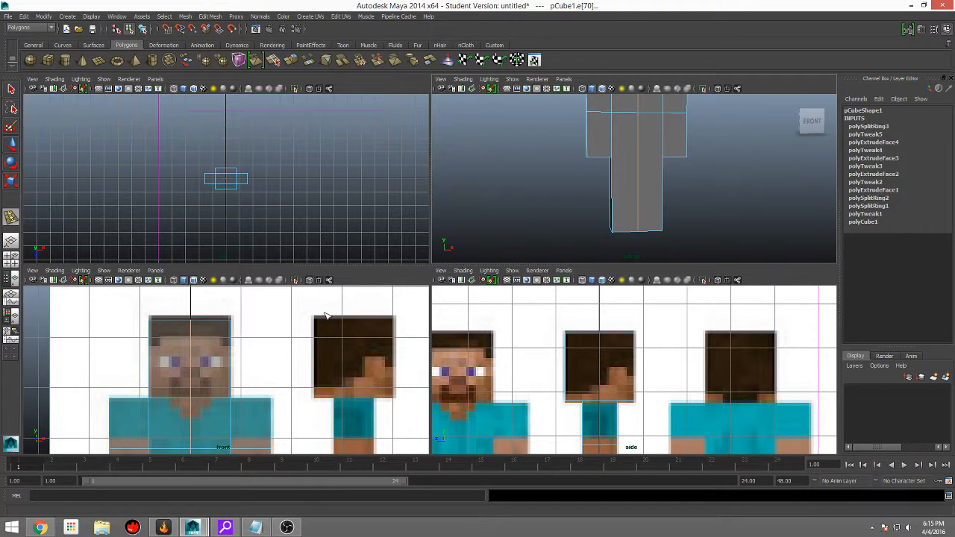
middle_click_drag(286, 367, 310, 339, "alt")
scroll(258, 389, "down", 4)
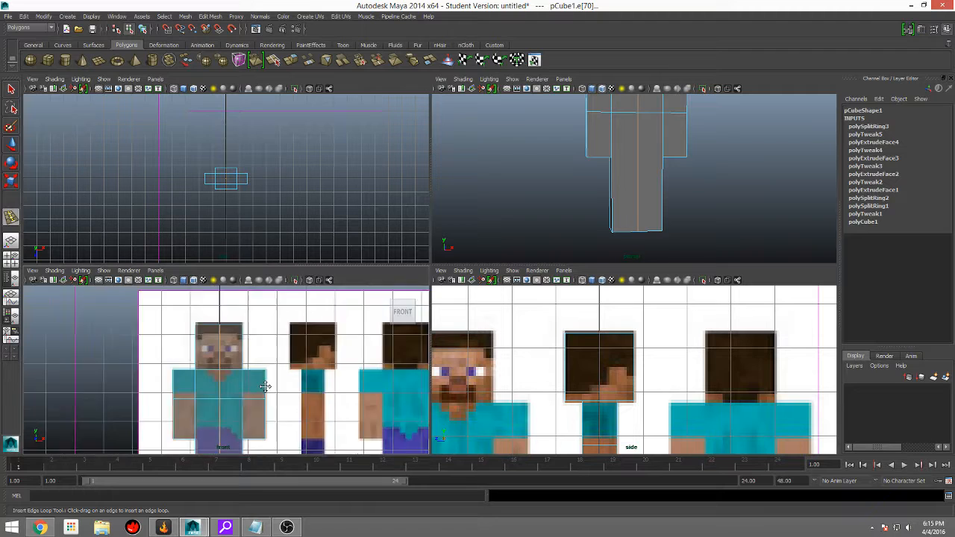
middle_click_drag(265, 388, 297, 310, "alt")
scroll(345, 372, "down", 3)
scroll(293, 376, "up", 5)
scroll(286, 372, "up", 2)
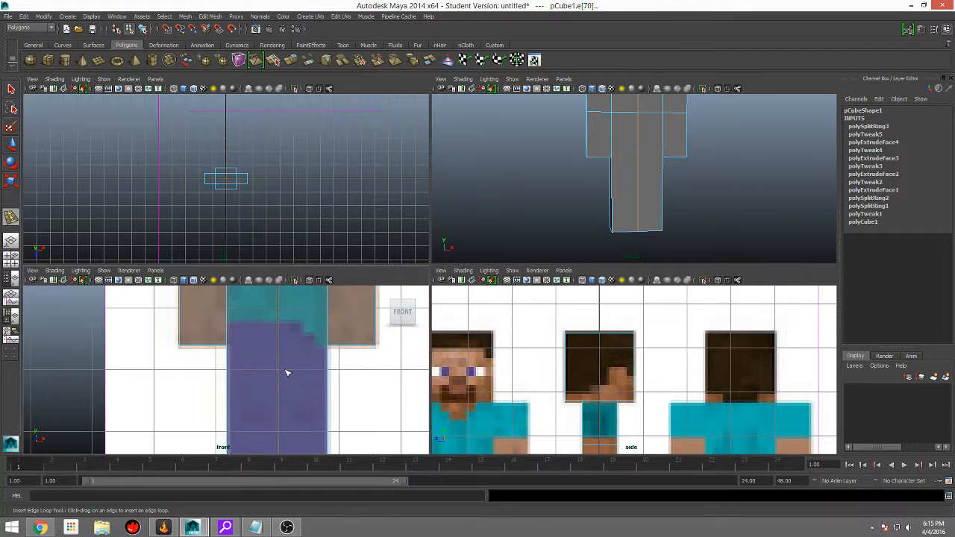
Step: Insert a horizontal edge loop around the central body, level with the bottom of the arms
left_click_drag(686, 186, 649, 177, "alt")
middle_click_drag(650, 176, 641, 216, "alt")
scroll(641, 215, "up", 2)
scroll(652, 209, "up", 3)
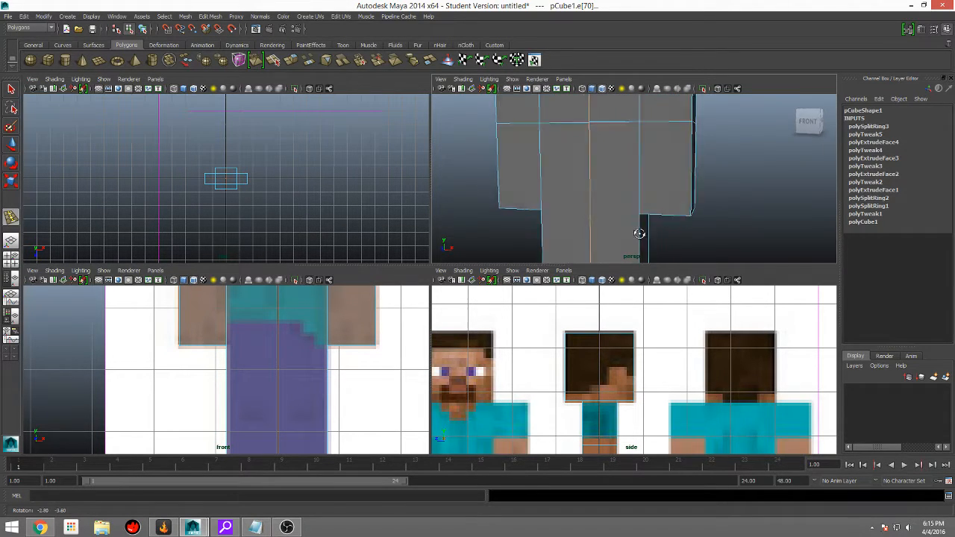
left_click_drag(640, 232, 674, 205, "alt")
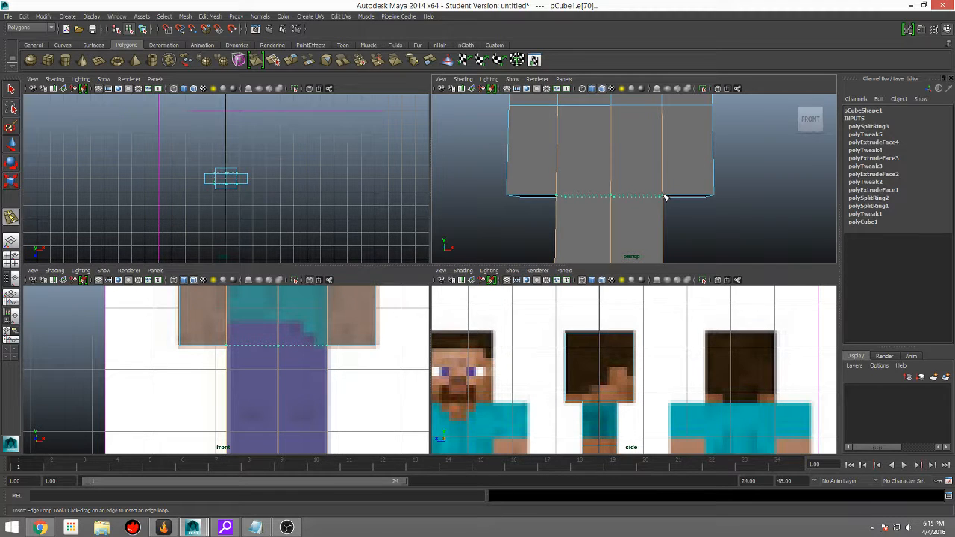
left_click(666, 197)
left_click_drag(710, 215, 722, 213, "alt")
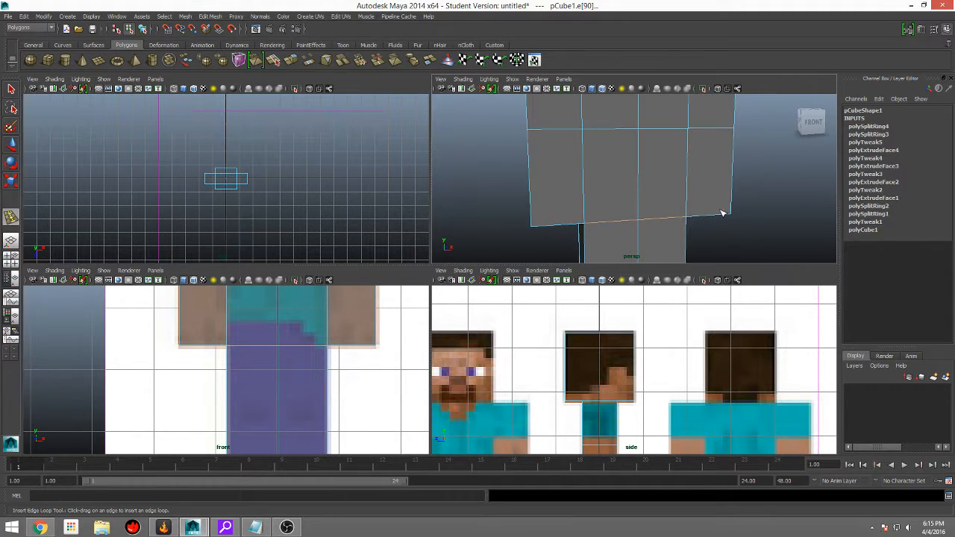
Step: Delete the centre edges running around the torso and head, front and back, keeping the dividing line between the legs
right_click(660, 147)
left_click(656, 120)
key("q")
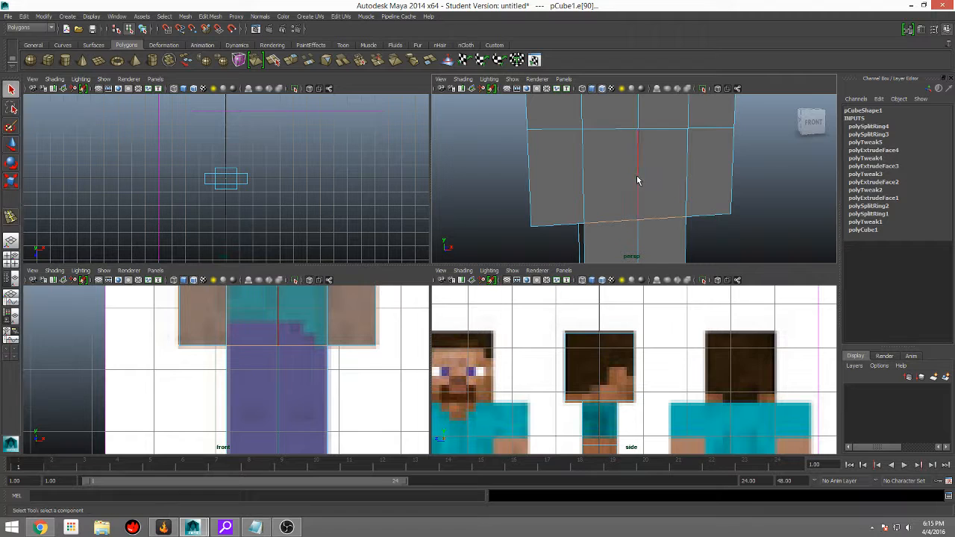
left_click(750, 189)
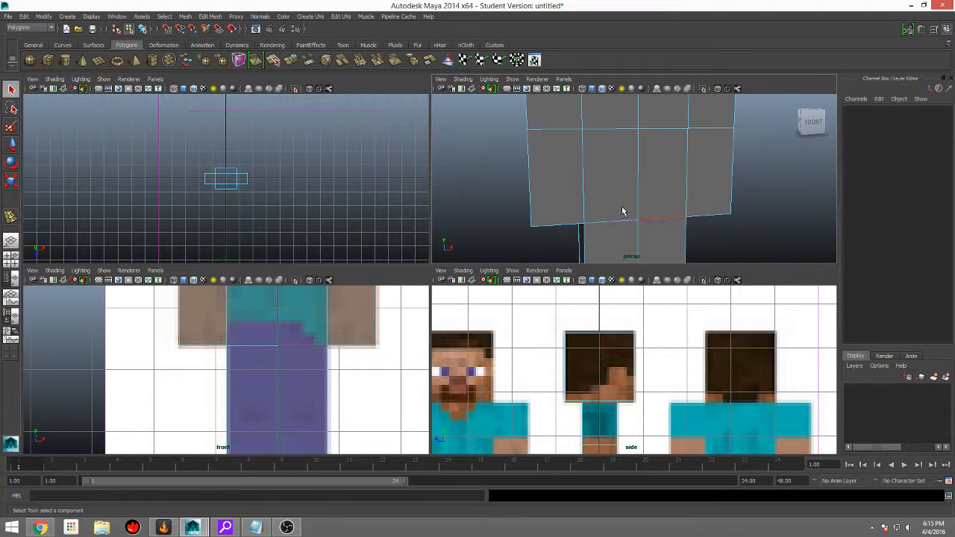
left_click(639, 155)
middle_click_drag(640, 155, 639, 212, "alt")
scroll(640, 212, "down", 2)
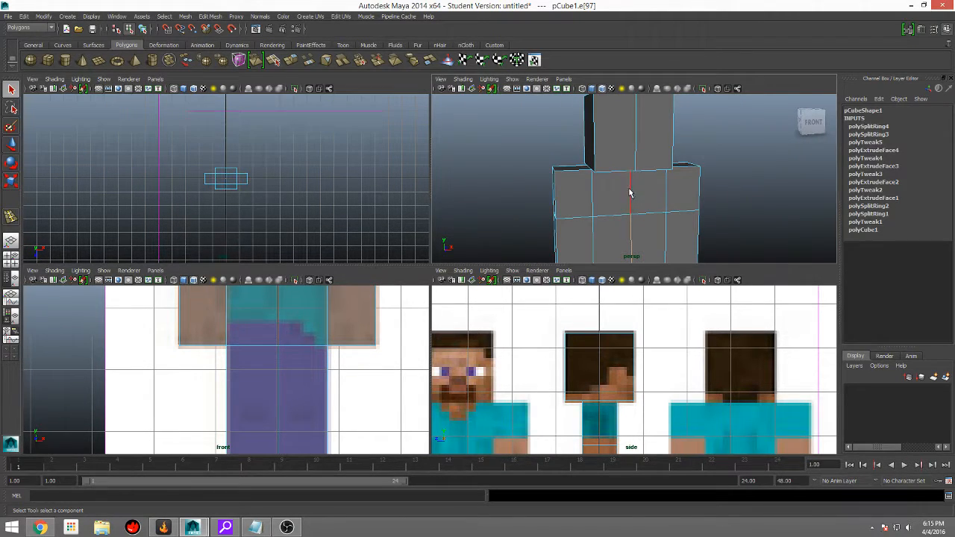
left_click(630, 193)
scroll(634, 164, "down", 3)
middle_click_drag(635, 145, 626, 163, "alt")
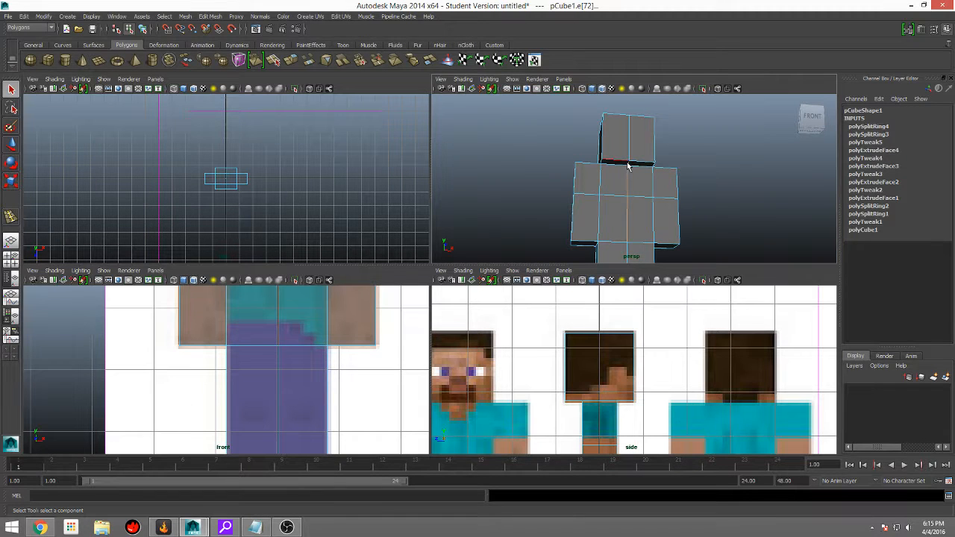
left_click_drag(627, 144, 648, 205, "alt")
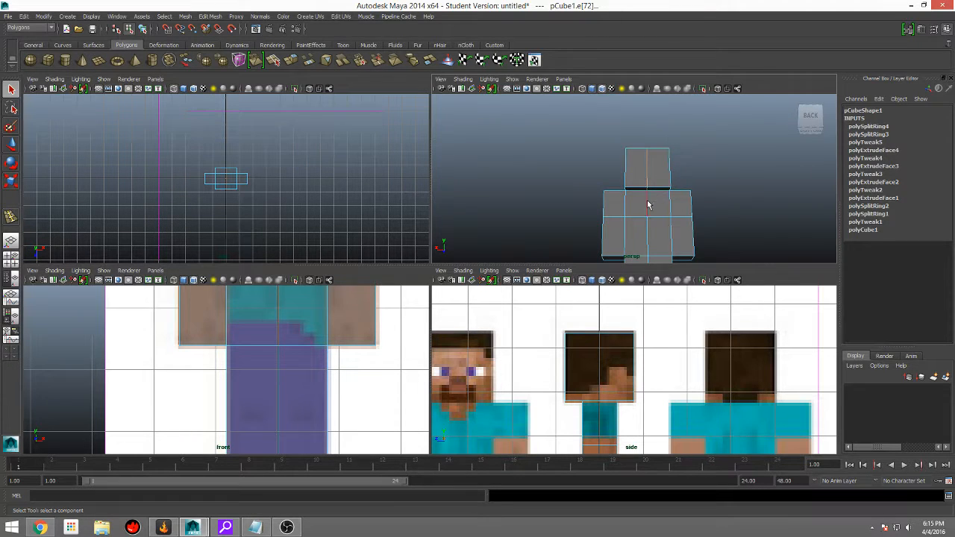
left_click_drag(673, 242, 666, 157, "alt")
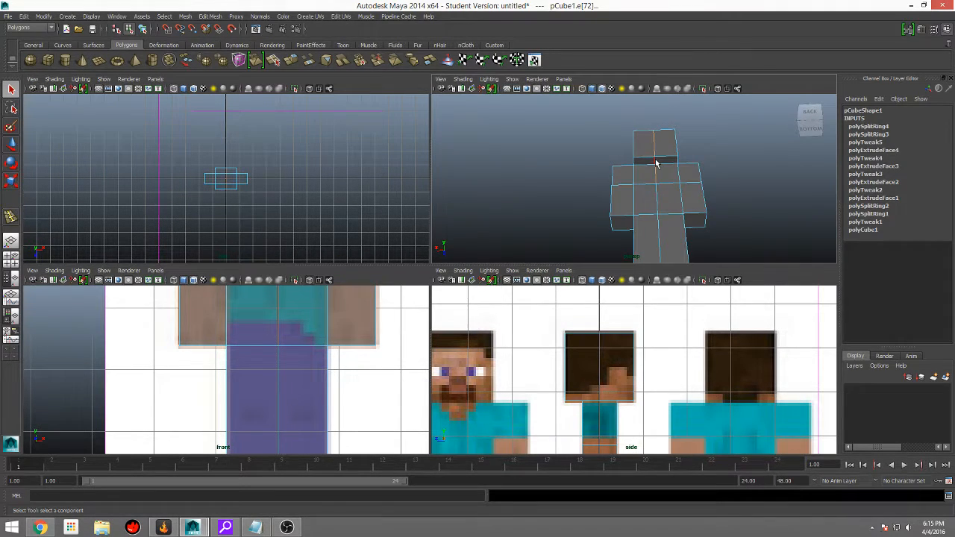
left_click_drag(656, 204, 600, 236, "alt")
key("Delete")
key("r")
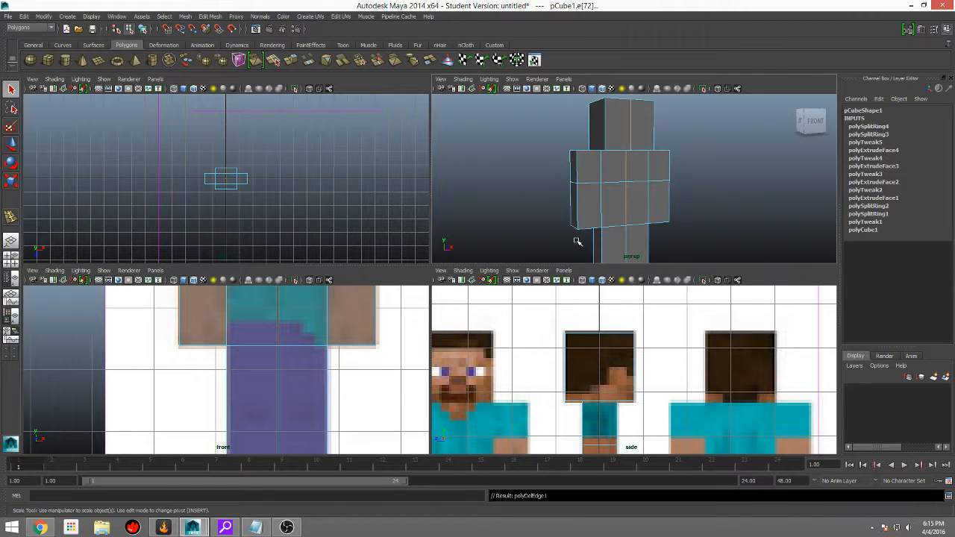
Step: Check the head, torso and leg division from the front and back, and return the model to object mode
left_click_drag(661, 166, 678, 157, "alt")
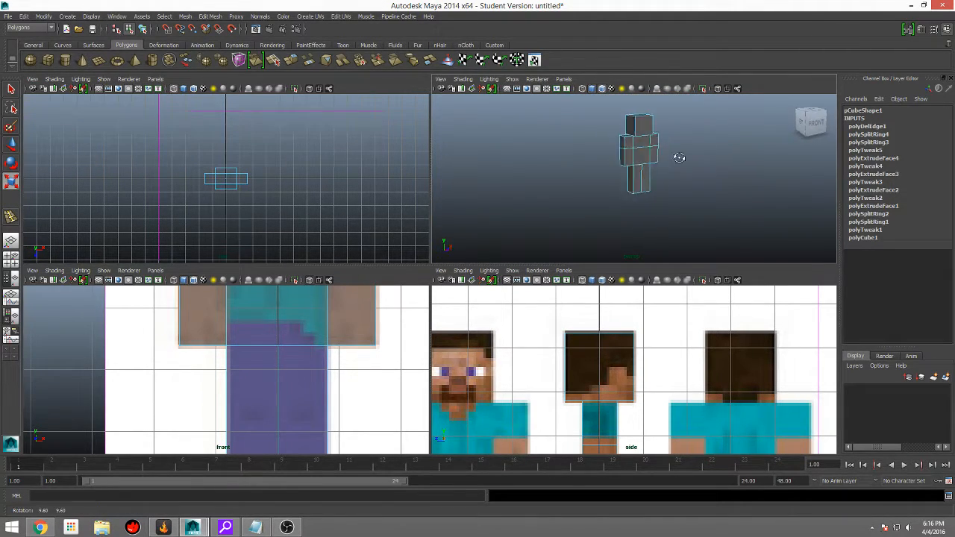
left_click_drag(579, 166, 646, 161, "alt")
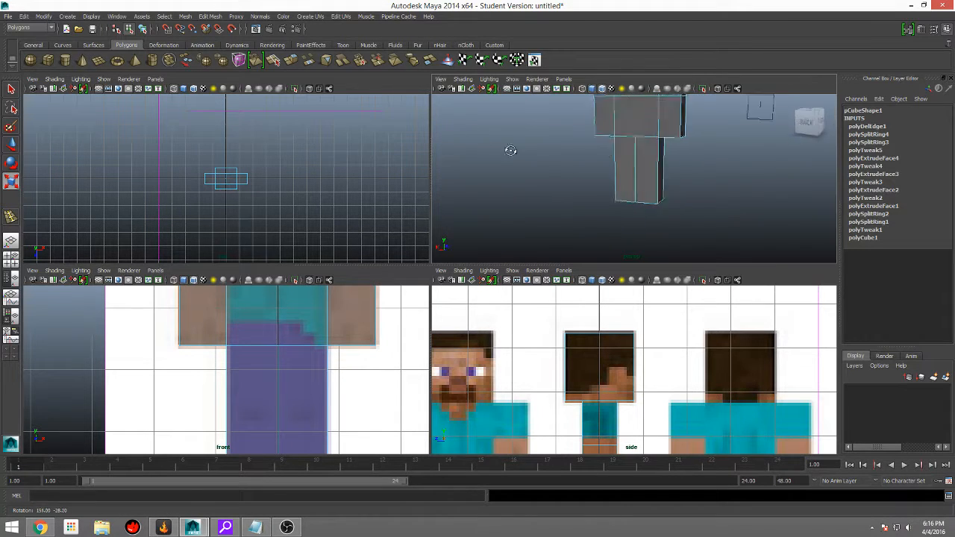
left_click_drag(510, 151, 750, 199, "alt")
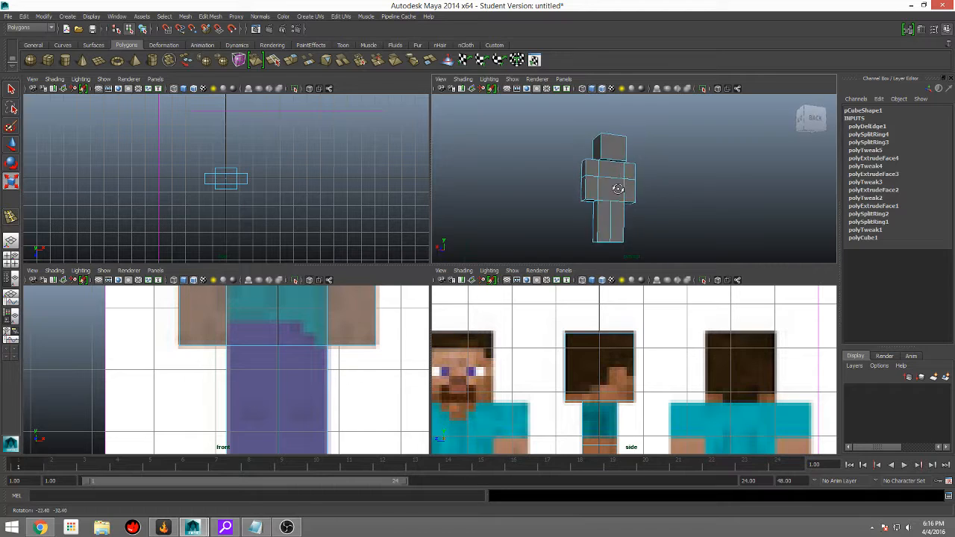
left_click_drag(501, 220, 675, 110, "alt")
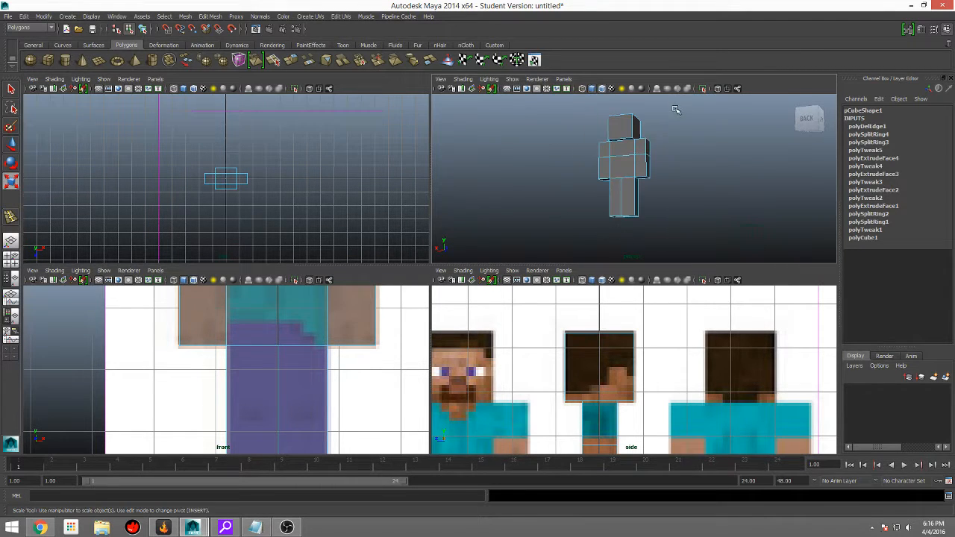
left_click_drag(629, 147, 732, 192, "alt")
right_click_drag(618, 141, 620, 165)
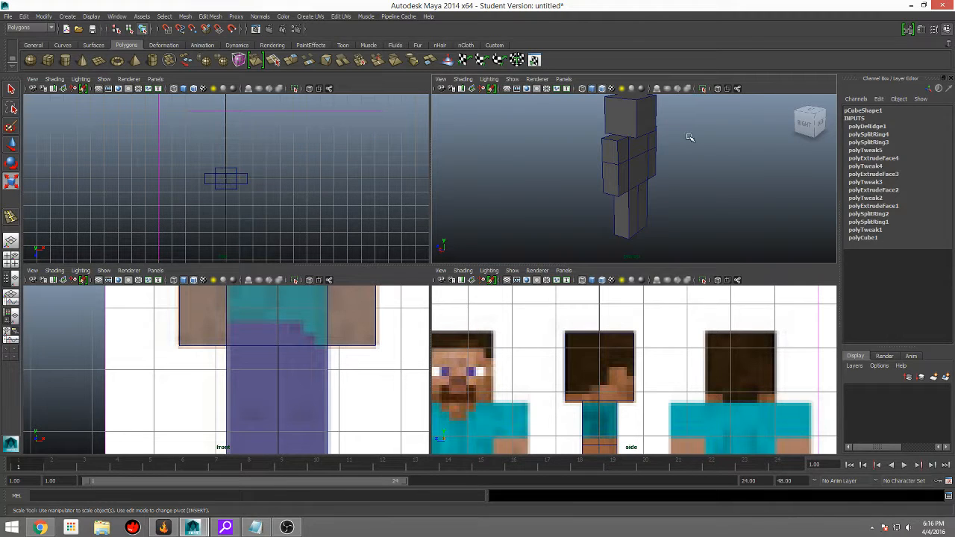
Step: Examine the back of the torso, the undersides of the arms and the dividing line between the legs
left_click_drag(728, 195, 652, 150, "alt")
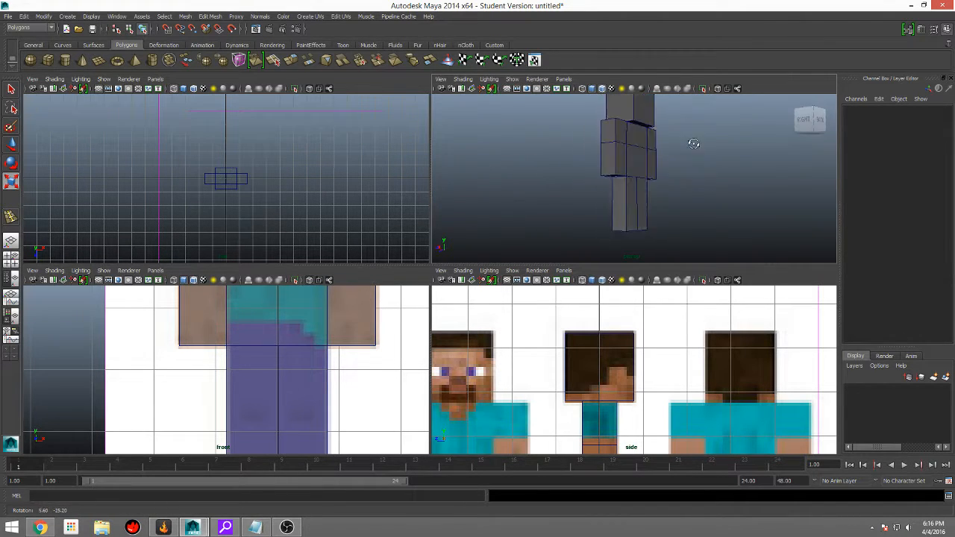
left_click_drag(692, 169, 525, 163, "alt")
scroll(601, 136, "up", 4)
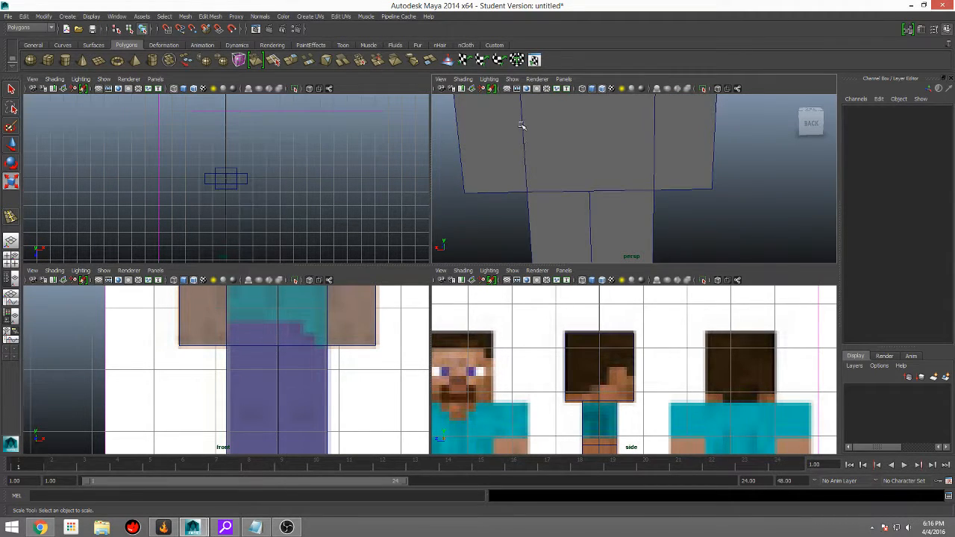
scroll(525, 119, "down", 5)
middle_click_drag(537, 155, 542, 185, "alt")
middle_click_drag(623, 213, 627, 152, "alt")
scroll(541, 162, "up", 8)
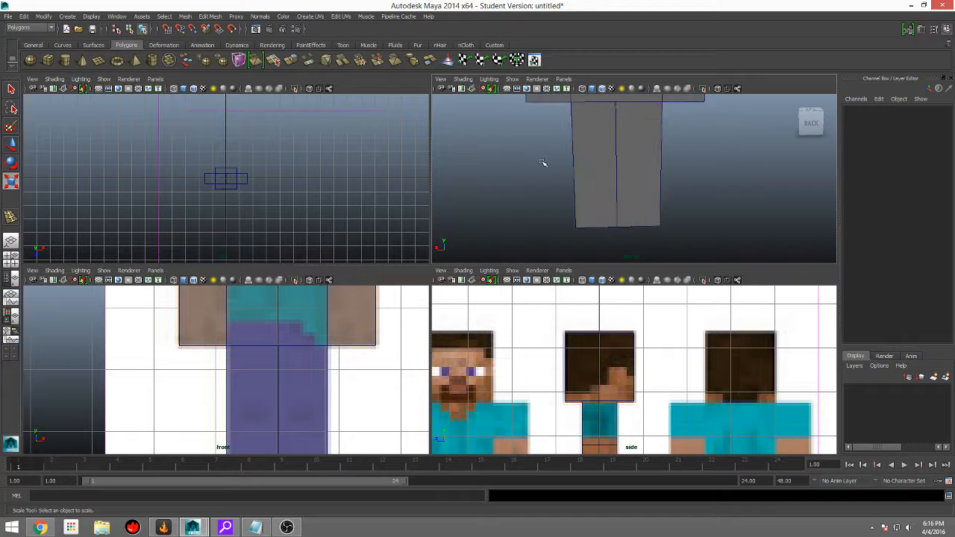
scroll(618, 156, "up", 3)
scroll(601, 189, "up", 3)
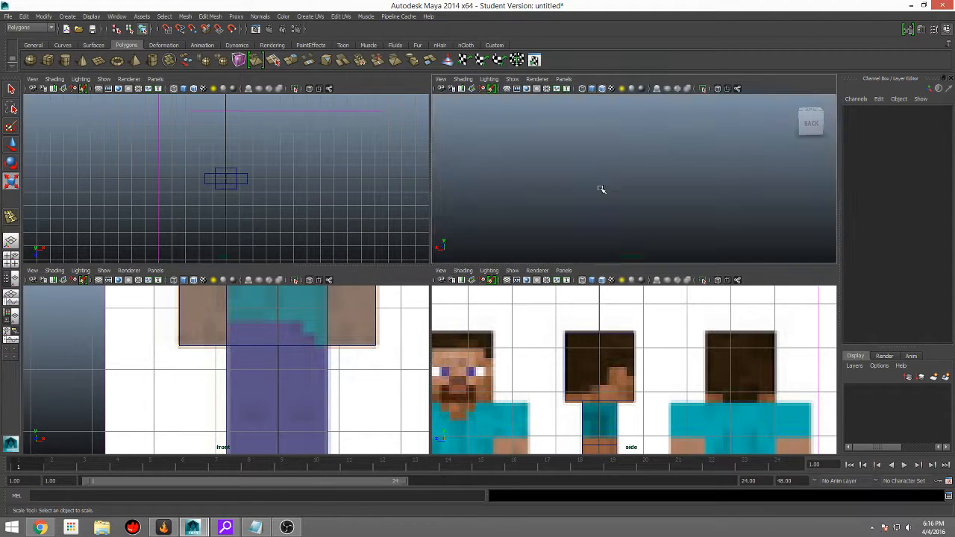
left_click_drag(601, 194, 659, 149, "alt")
middle_click_drag(659, 150, 625, 217, "alt")
scroll(625, 217, "down", 3)
scroll(614, 178, "up", 5)
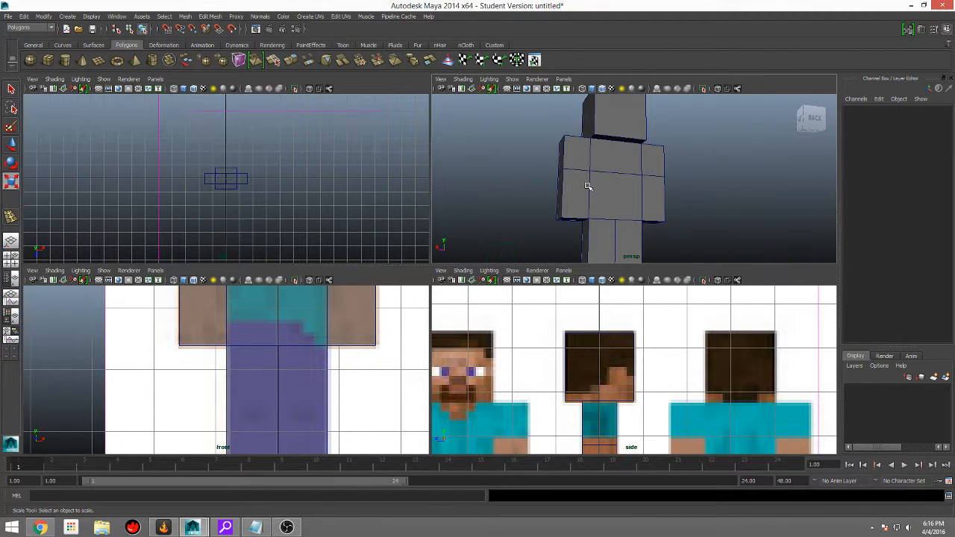
scroll(580, 205, "up", 2)
scroll(580, 205, "up", 2)
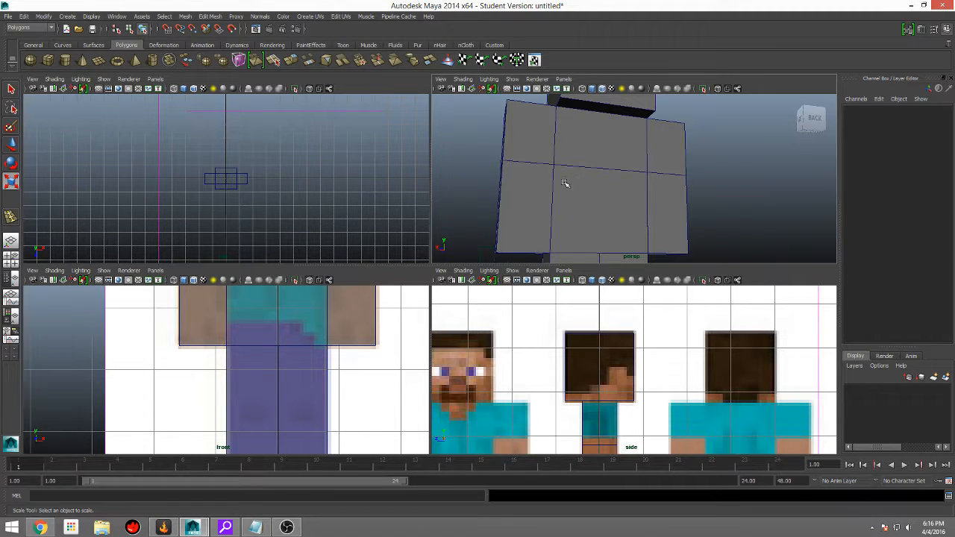
Step: Select the model, preview it with smooth mesh display, and return it to the unsmoothed display
left_click(605, 181)
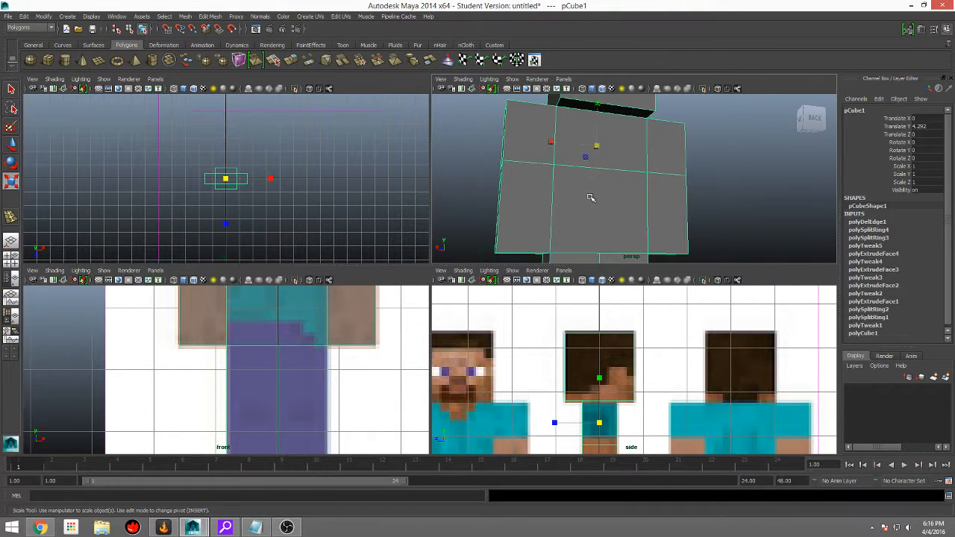
right_click_drag(623, 193, 666, 179)
left_click(608, 183)
key("5")
key("3")
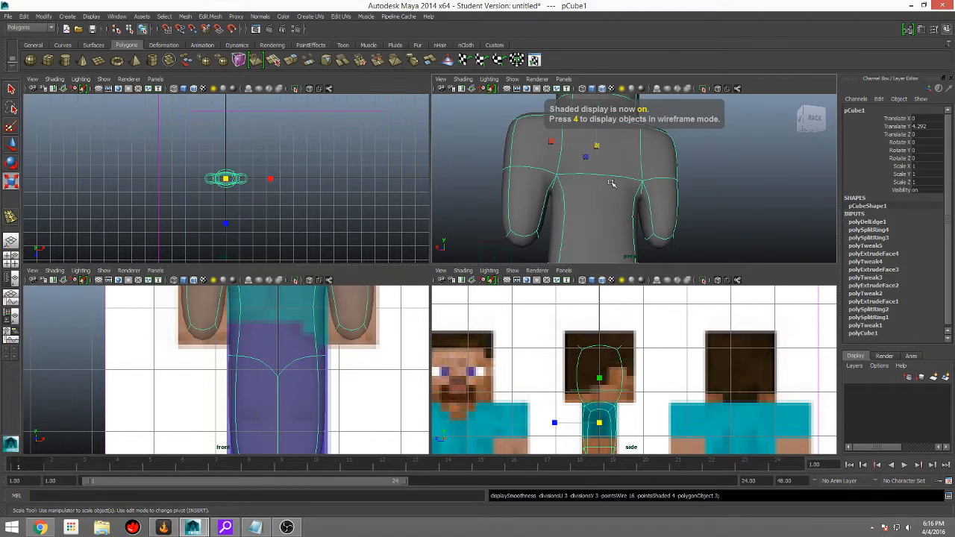
key("1")
left_click_drag(553, 212, 599, 217, "alt")
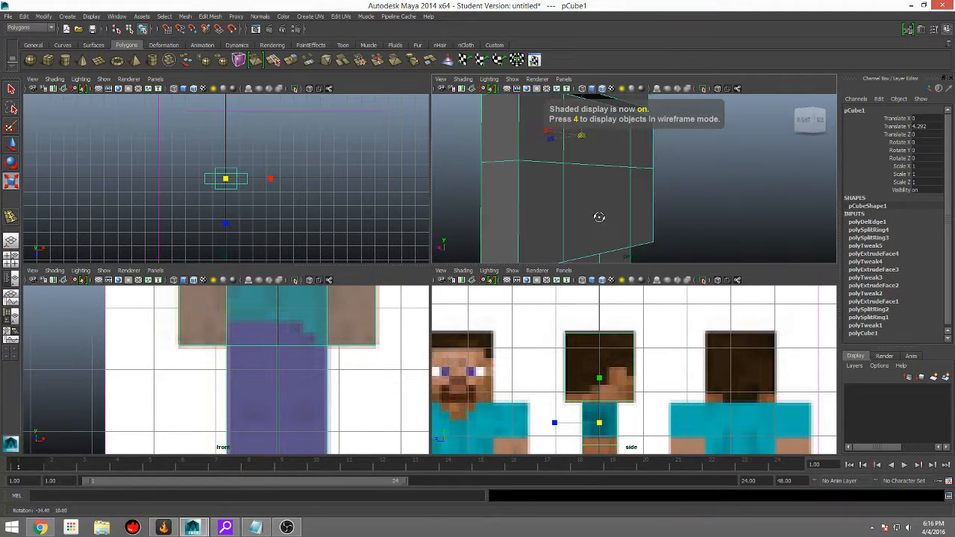
Step: Apply shaded display in the front and perspective views and deselect the model
scroll(599, 217, "down", 5)
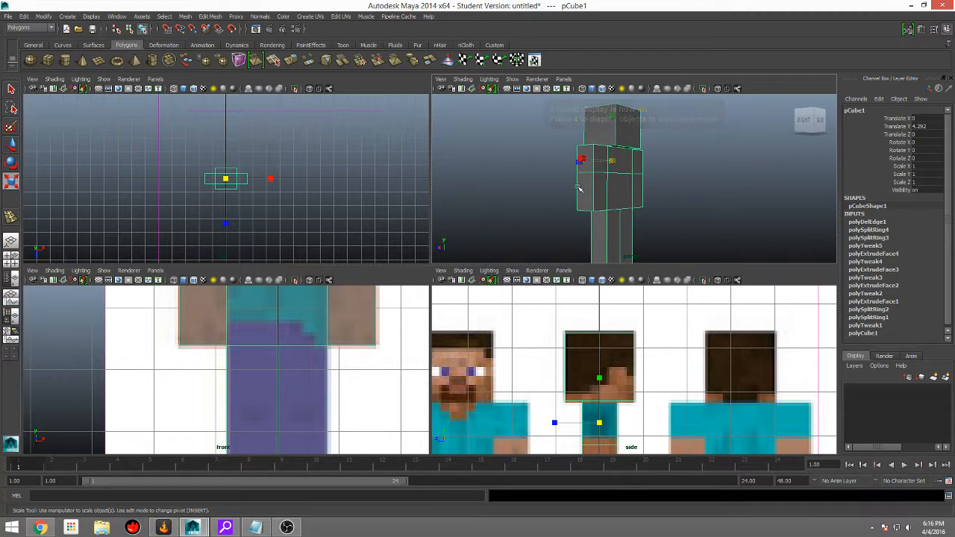
scroll(599, 217, "down", 3)
scroll(300, 337, "down", 5)
key("5")
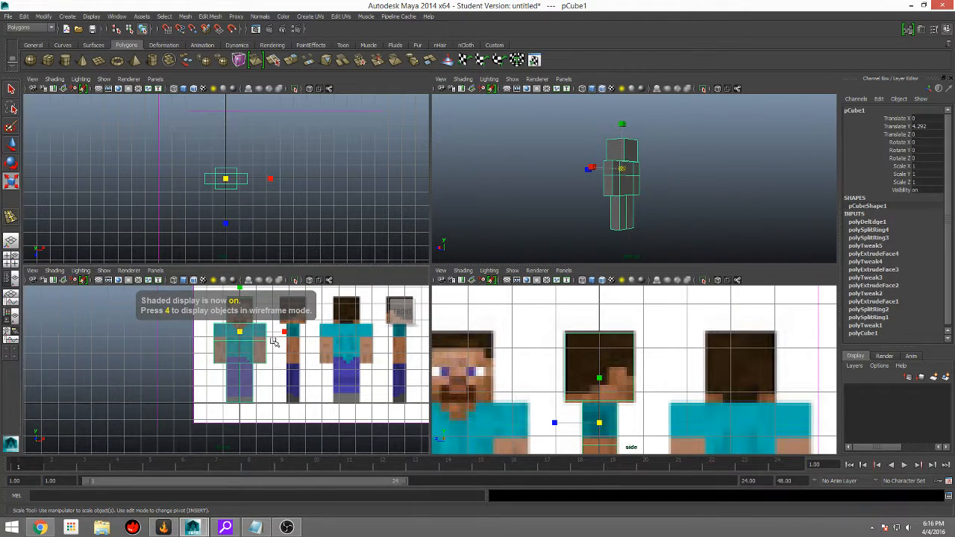
key("5")
left_click(757, 196)
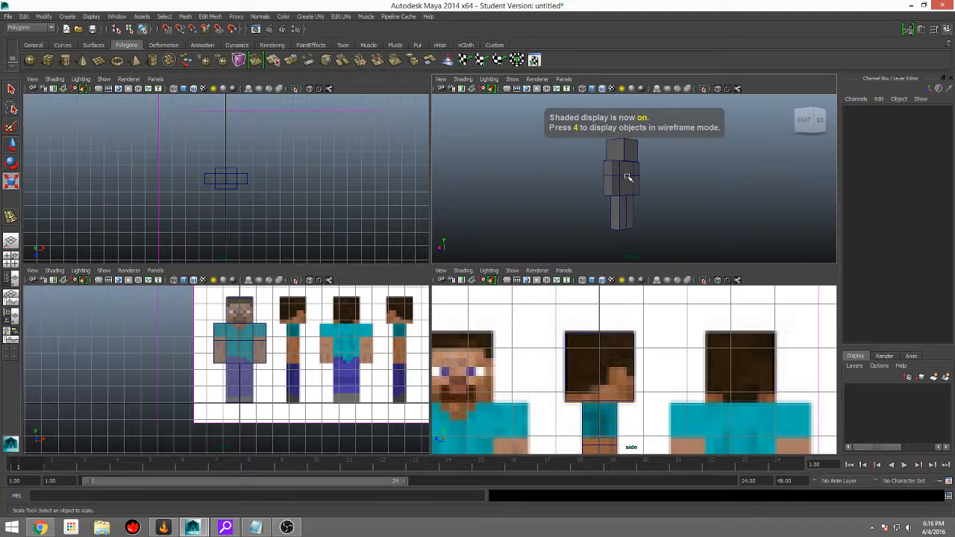
Step: From inside the mesh, delete the hidden internal faces between the lower arms and the torso
right_click(605, 190)
left_click_drag(663, 138, 593, 229)
scroll(661, 187, "up", 4)
left_click_drag(661, 187, 542, 199, "alt")
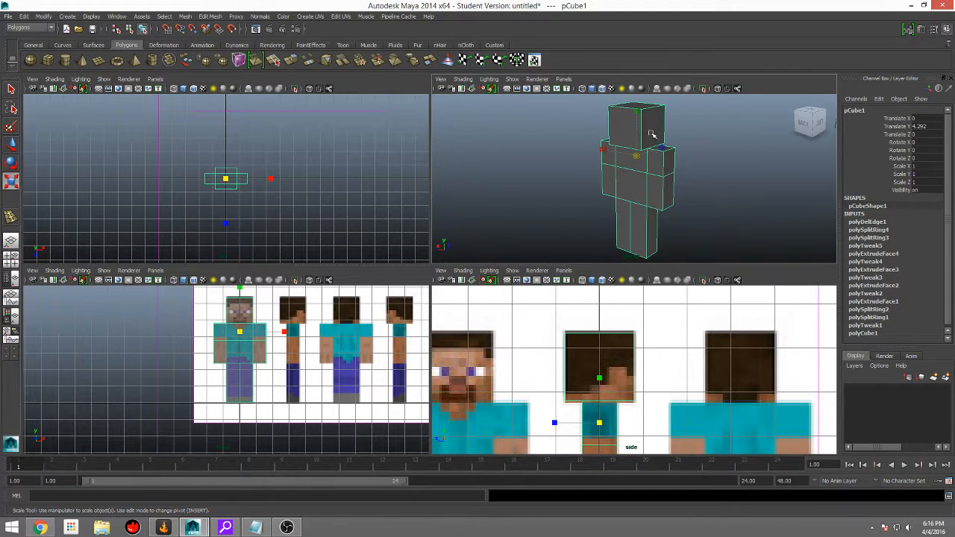
scroll(653, 162, "up", 2)
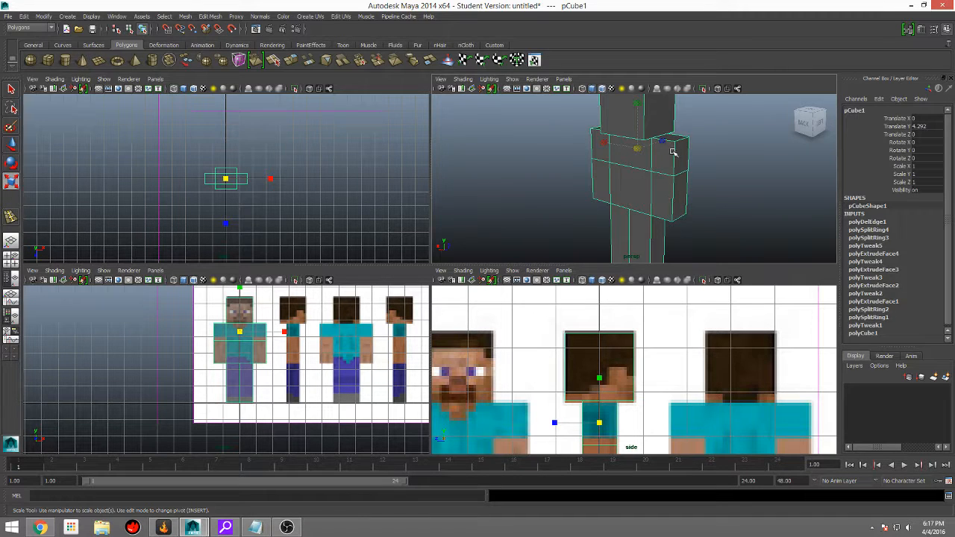
left_click_drag(587, 192, 733, 191, "alt")
scroll(653, 196, "up", 5)
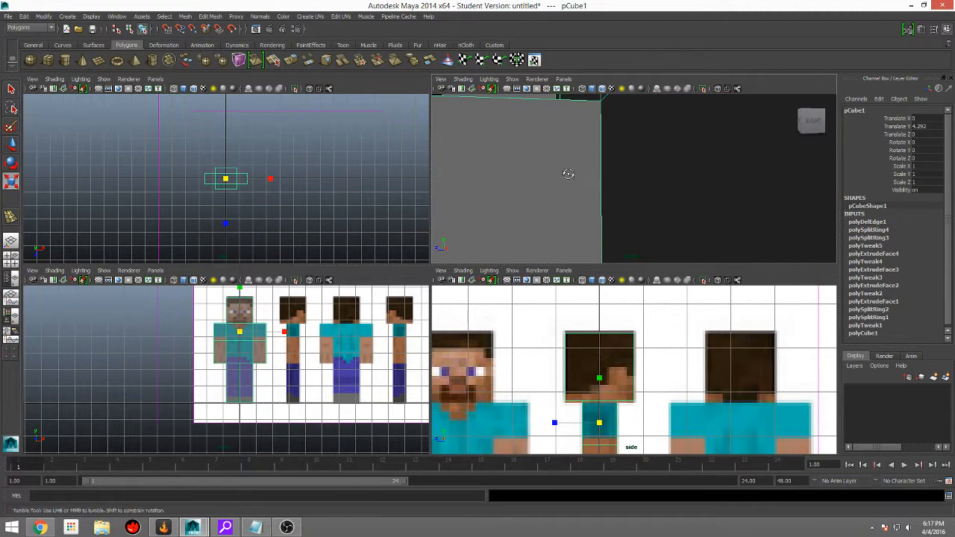
mouse_move(567, 174)
left_mouse_down("alt")
mouse_move(531, 188)
mouse_move(558, 183)
left_mouse_up("alt")
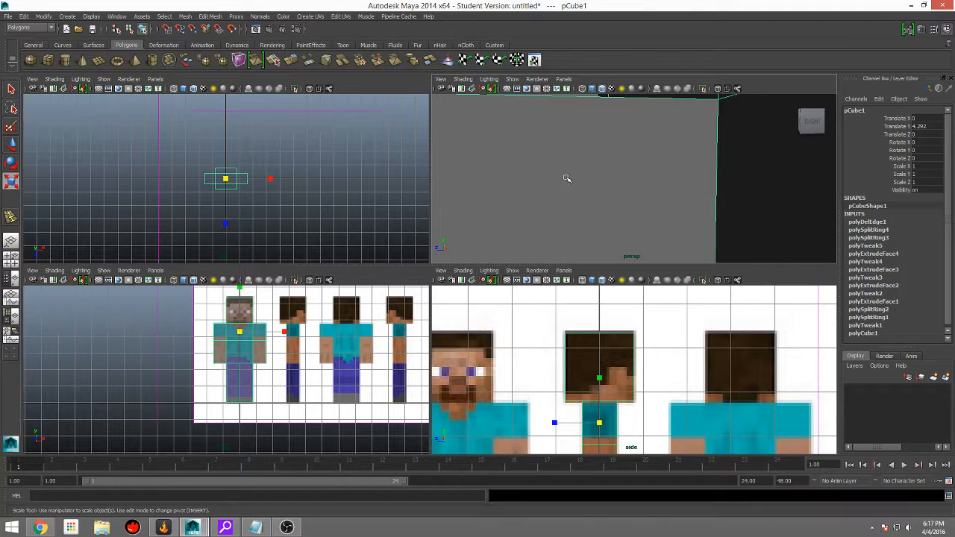
right_click_drag(587, 179, 585, 196)
left_click(595, 166)
scroll(639, 176, "down", 5)
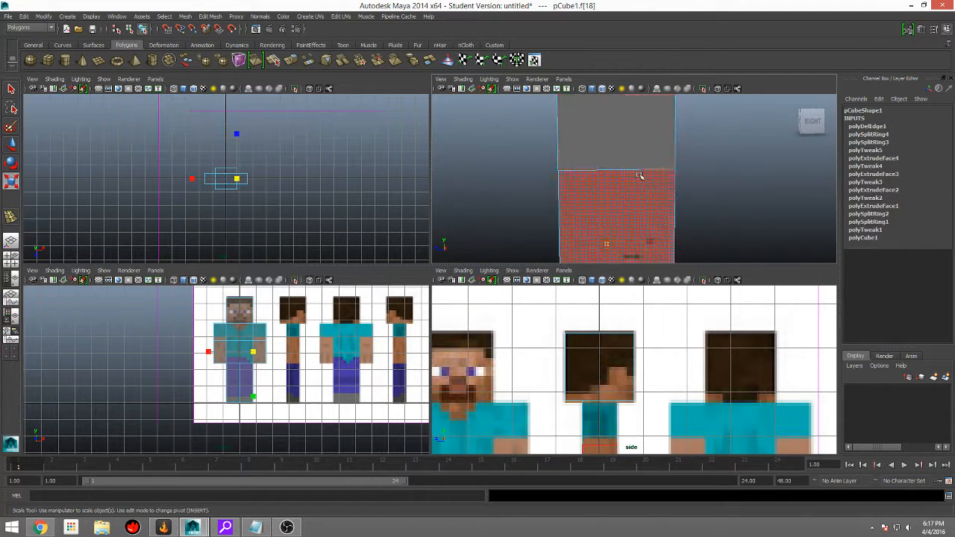
left_click_drag(639, 177, 704, 151, "alt")
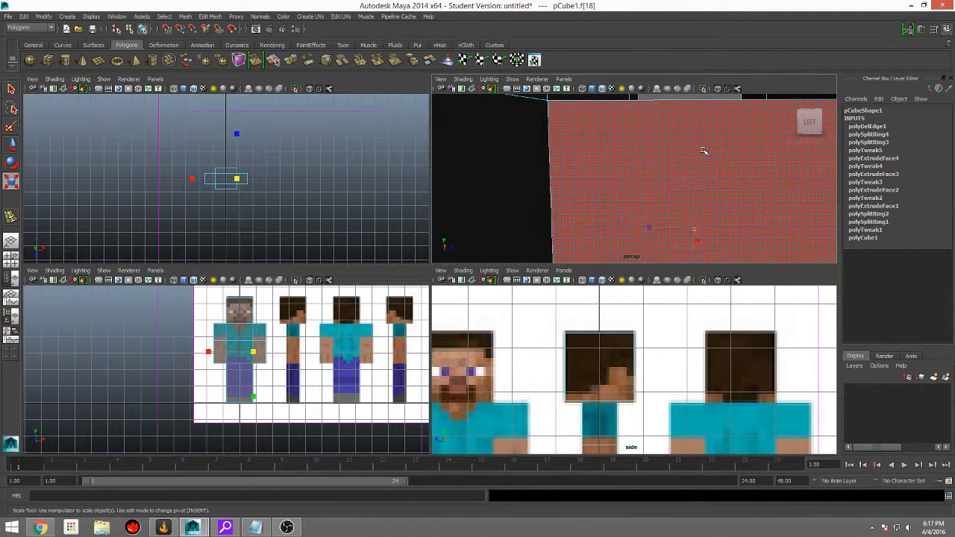
left_click(703, 151, "shift")
scroll(704, 153, "down", 6)
left_click_drag(599, 195, 570, 197, "alt")
mouse_move(682, 132)
middle_mouse_down("alt")
mouse_move(683, 193)
mouse_move(694, 144)
middle_mouse_up("alt")
key("r")
left_click(694, 152)
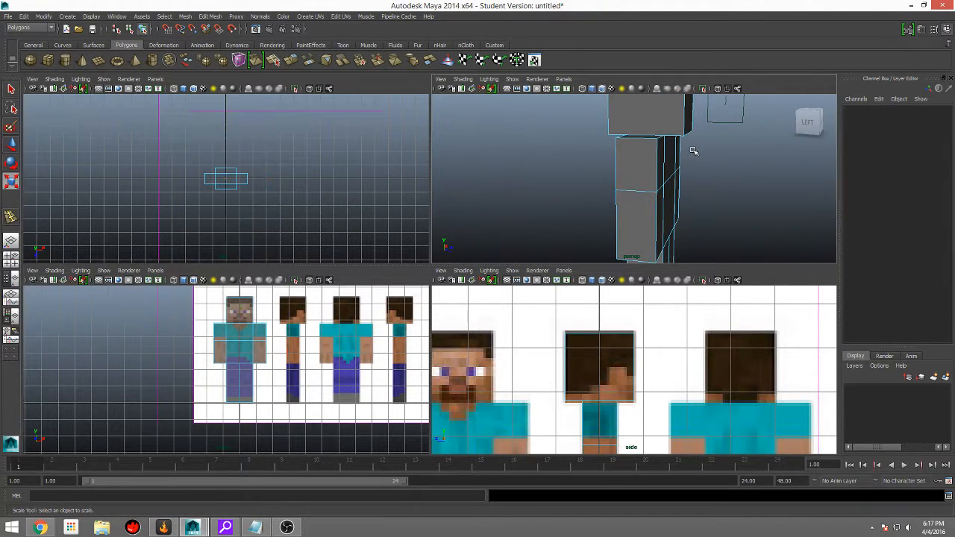
Step: From inside the mesh, select the two remaining hidden faces at the lower arm joints on both sides of the torso and delete them
left_click_drag(628, 165, 826, 181, "alt")
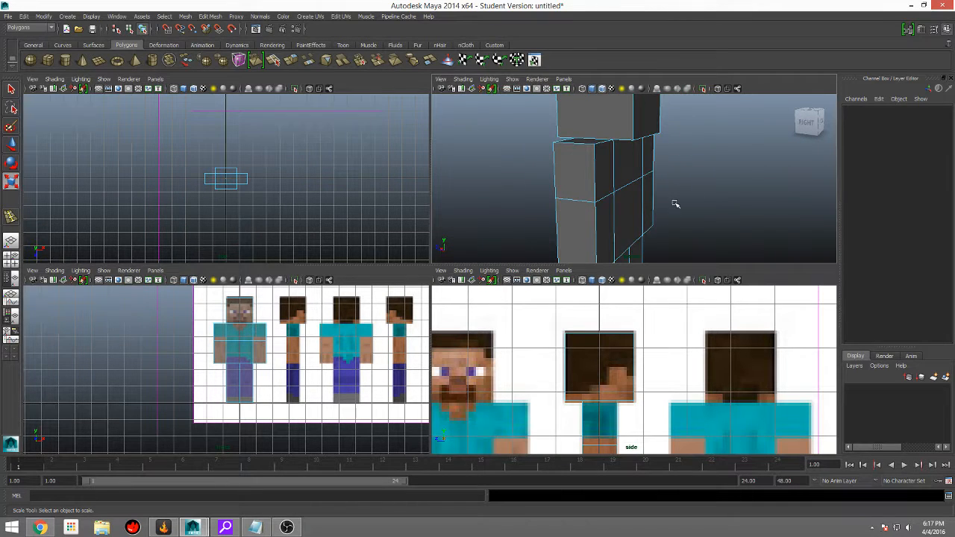
scroll(618, 215, "up", 10)
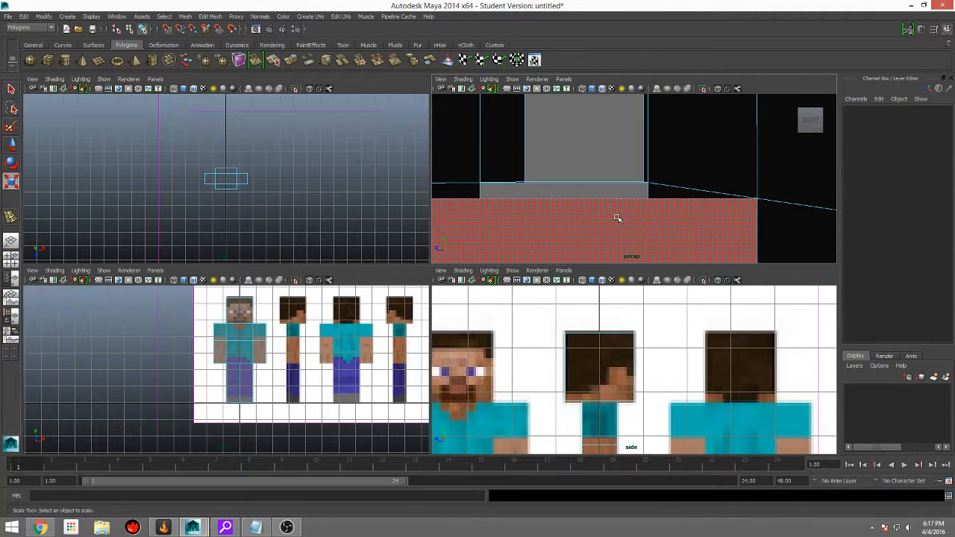
left_click(617, 217)
left_click_drag(610, 190, 610, 210, "alt")
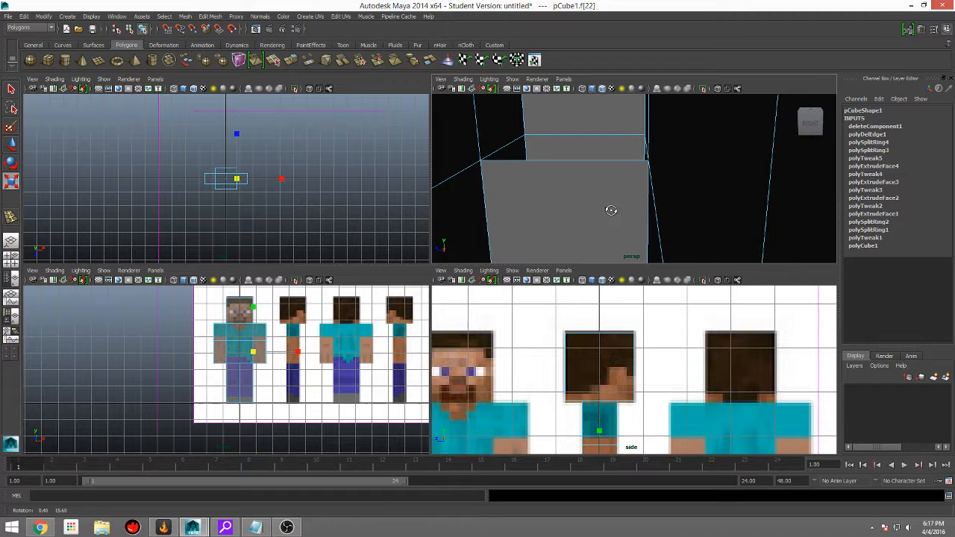
left_click(590, 175)
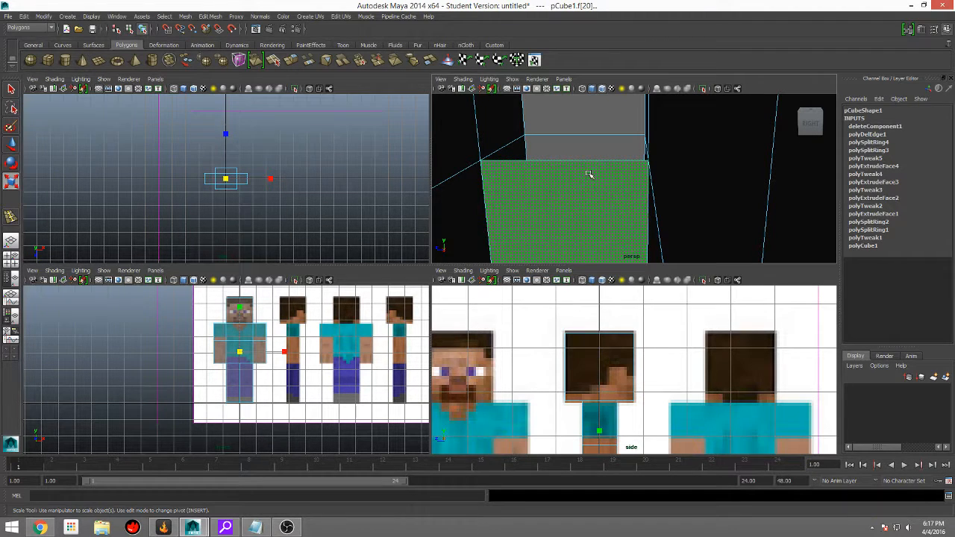
key("Delete")
Step: Inspect the inside of the mesh around the arms and torso for any remaining internal faces
scroll(587, 174, "down", 9)
left_click_drag(599, 191, 397, 192, "alt")
scroll(673, 153, "up", 5)
middle_click_drag(733, 140, 644, 177, "alt")
scroll(644, 178, "up", 6)
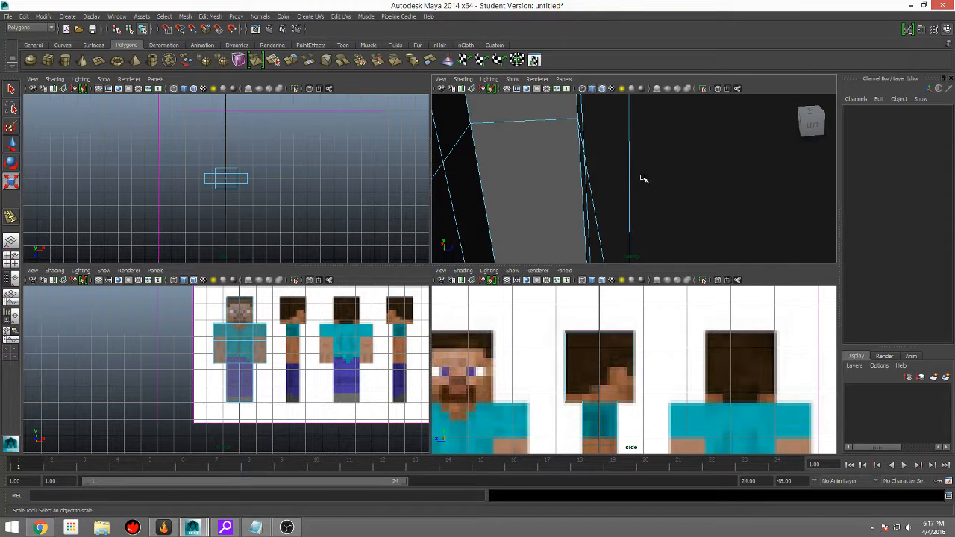
left_click_drag(643, 179, 588, 168, "alt")
left_click(586, 166)
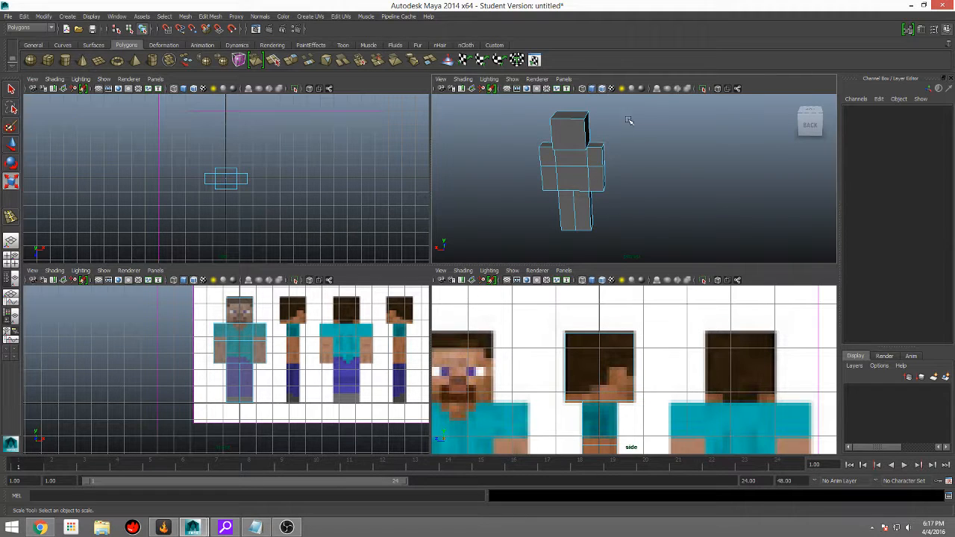
Step: Examine the whole body from the back and front, including an enlarged perspective view, and compare the lower arms and legs with the side reference
scroll(654, 128, "up", 5)
middle_click_drag(655, 151, 753, 182, "alt")
scroll(728, 188, "down", 4)
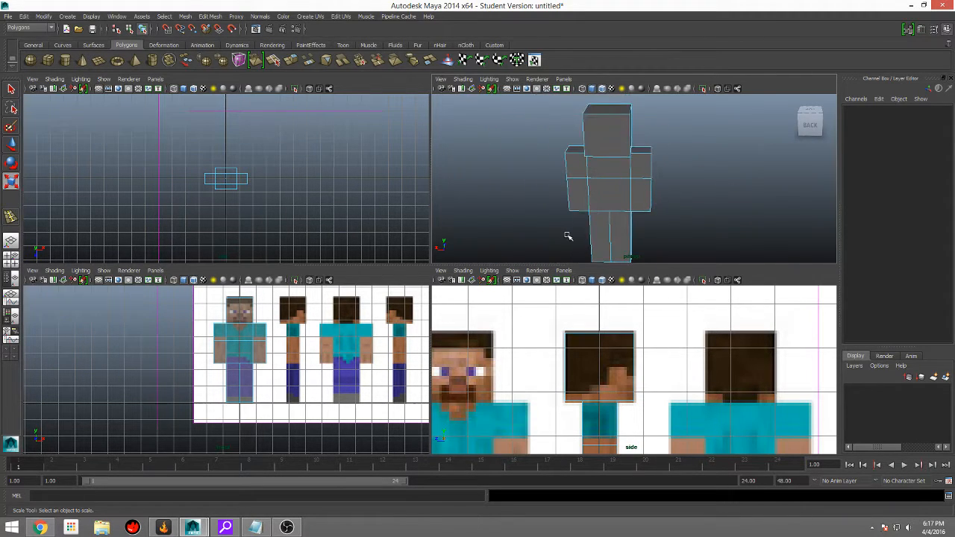
left_click_drag(566, 236, 810, 209, "alt")
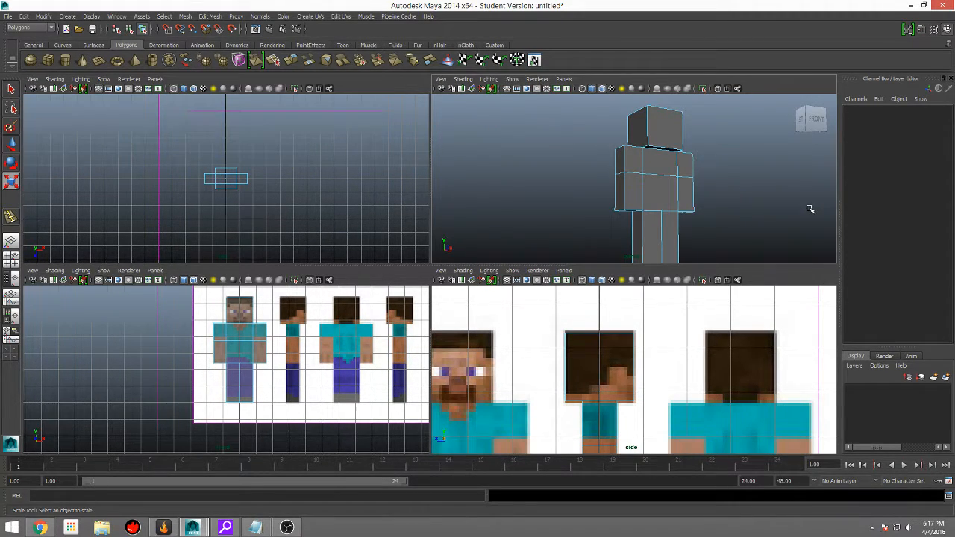
left_click(649, 232)
left_click(687, 146)
key("space")
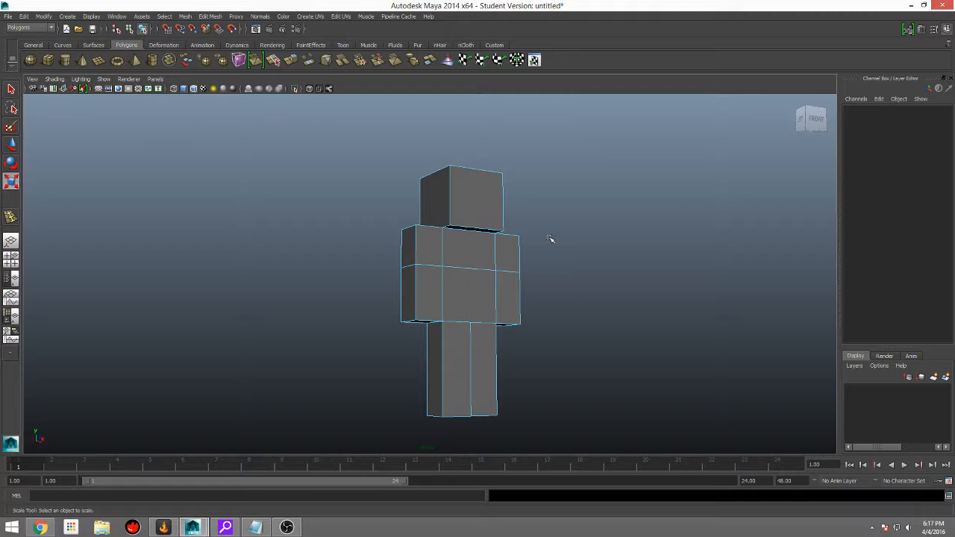
key("space")
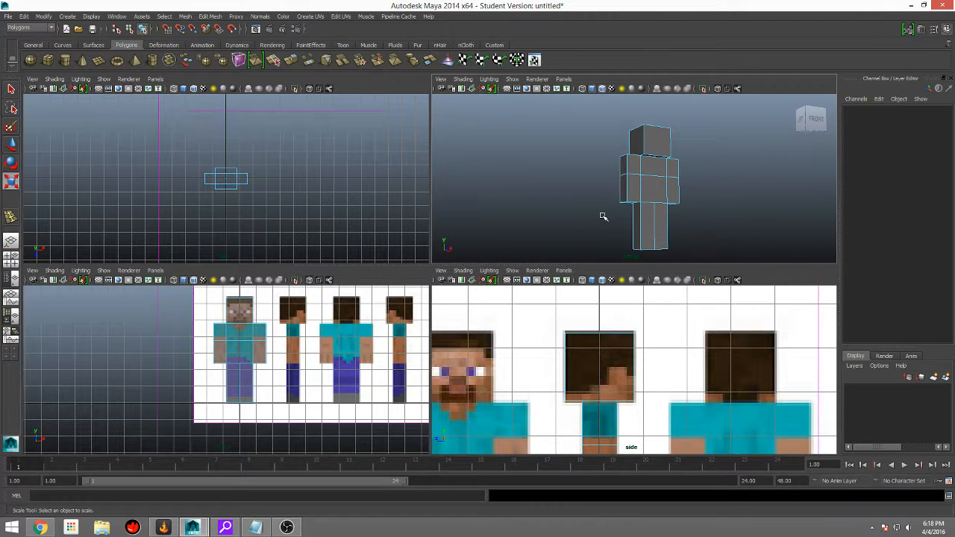
key("space")
left_click_drag(518, 273, 594, 266, "alt")
key("space")
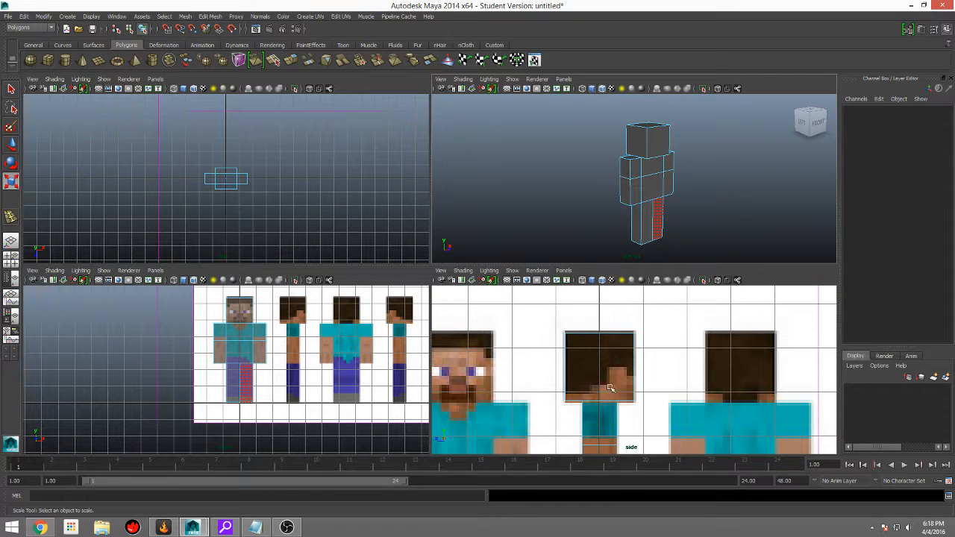
middle_click_drag(711, 409, 731, 281, "alt")
left_click(387, 315)
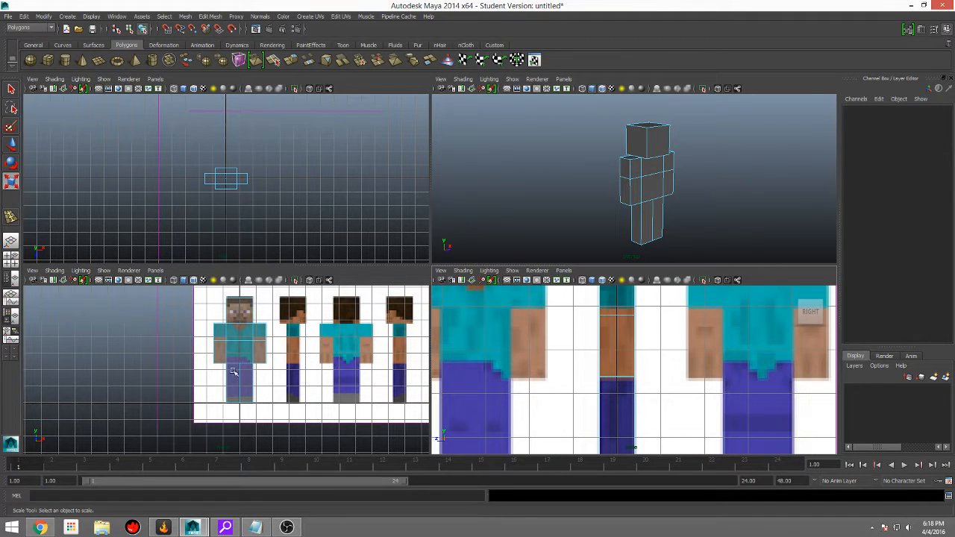